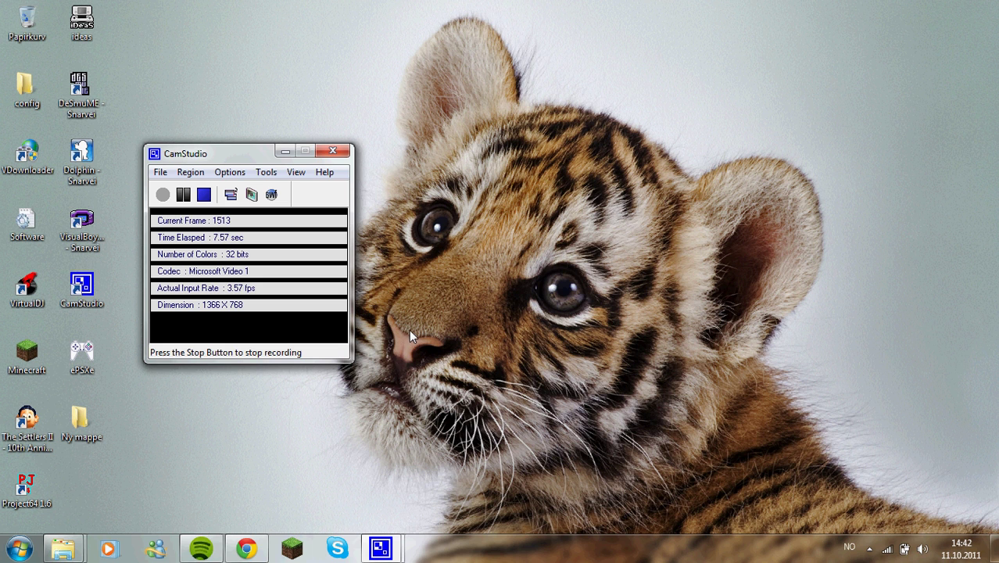
- Minimize the recorder and bring up the folder window showing the .minecraft bin folder
mouse_move(381, 548)
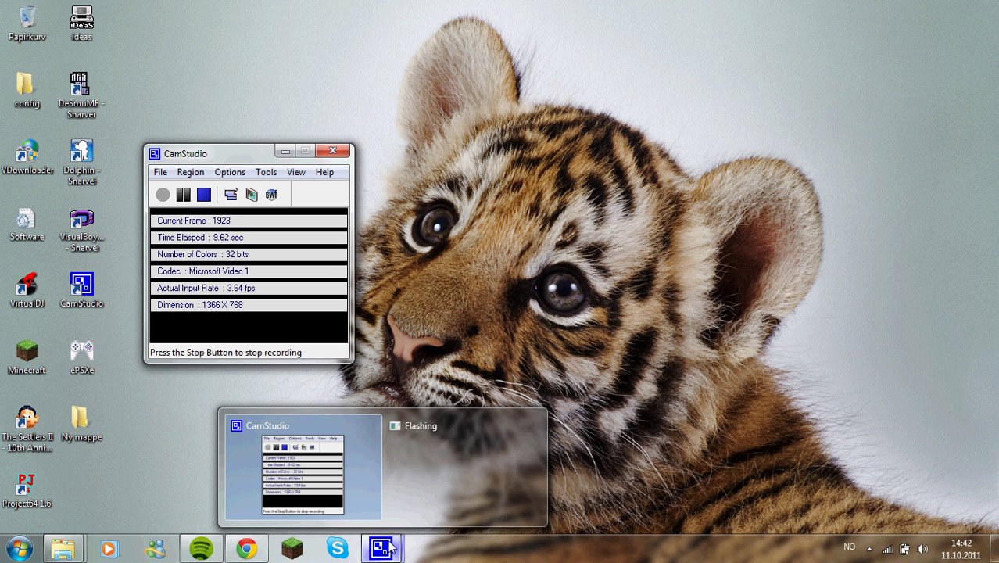
click(286, 151)
mouse_move(78, 549)
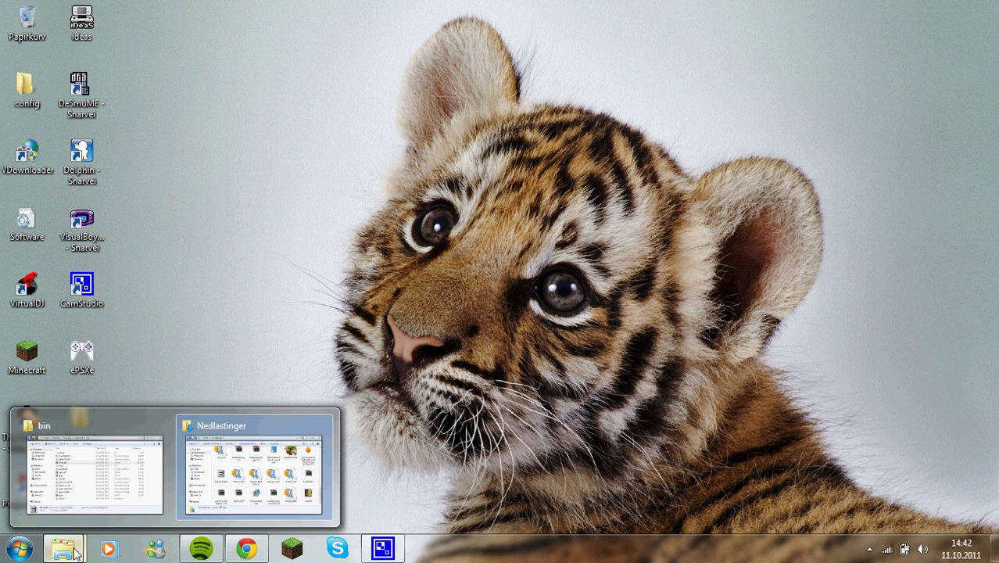
mouse_move(94, 469)
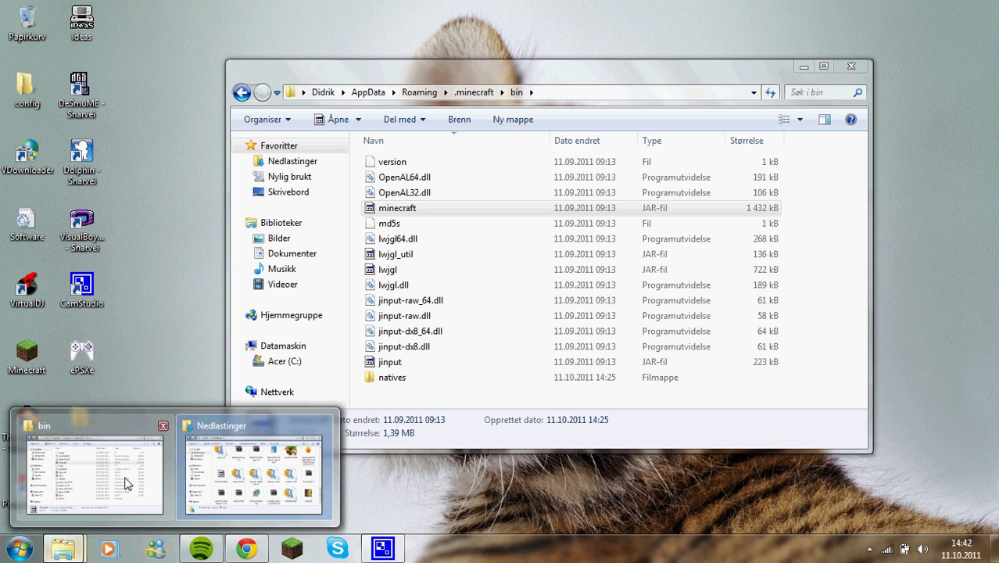
click(125, 477)
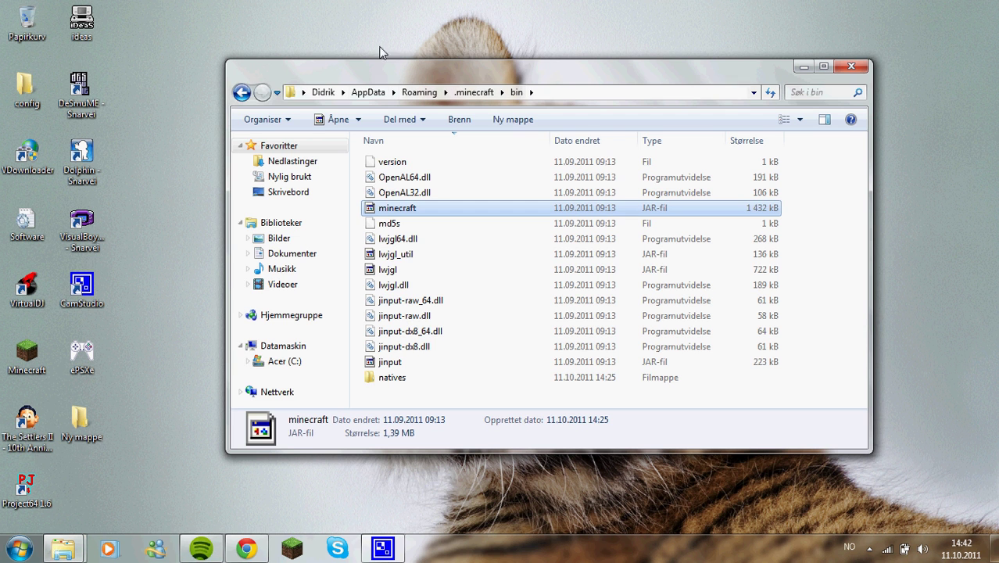
click(241, 92)
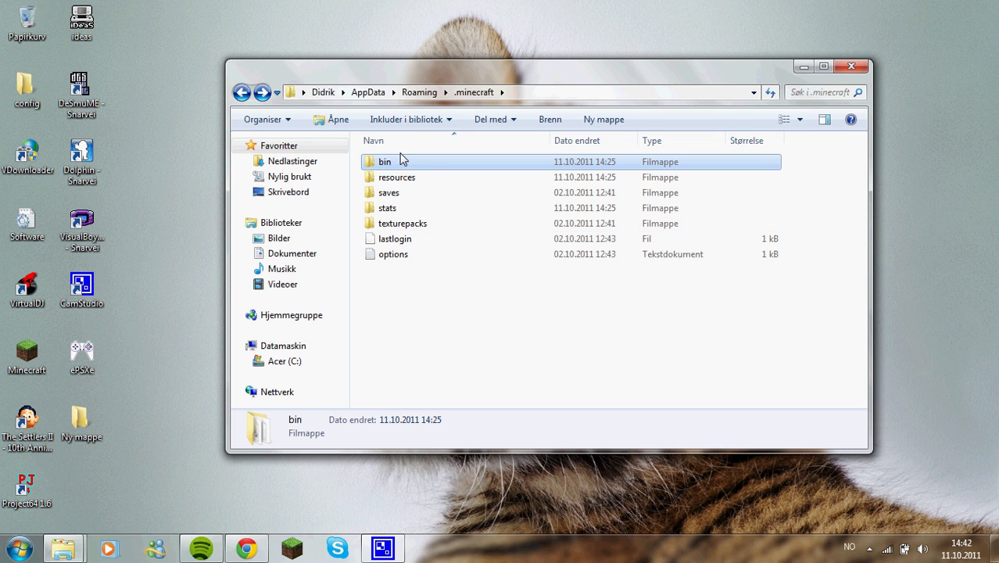
click(262, 92)
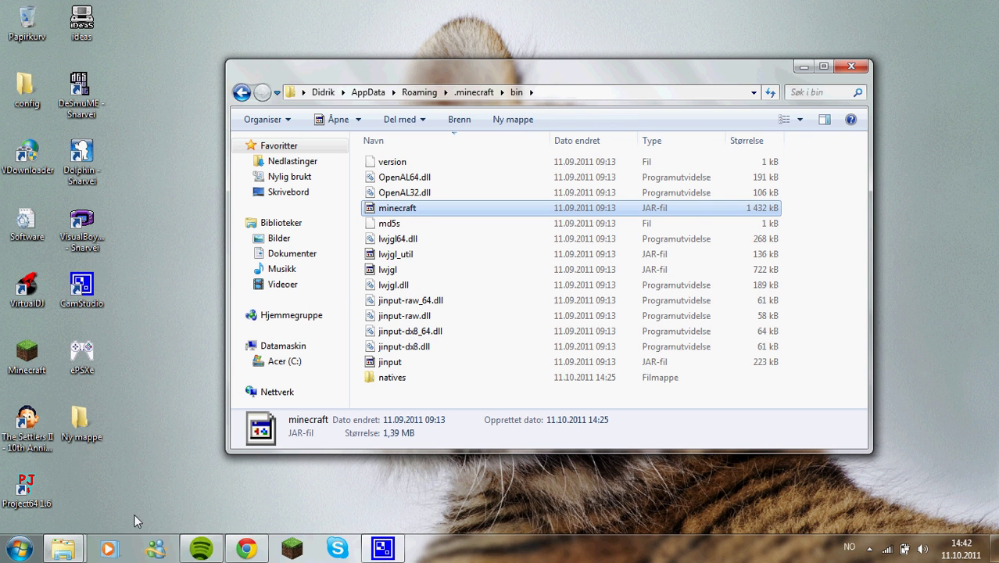
- View the Multiupload download page for Technic Modpack v2.rar in the browser, and return to the bin folder
click(247, 548)
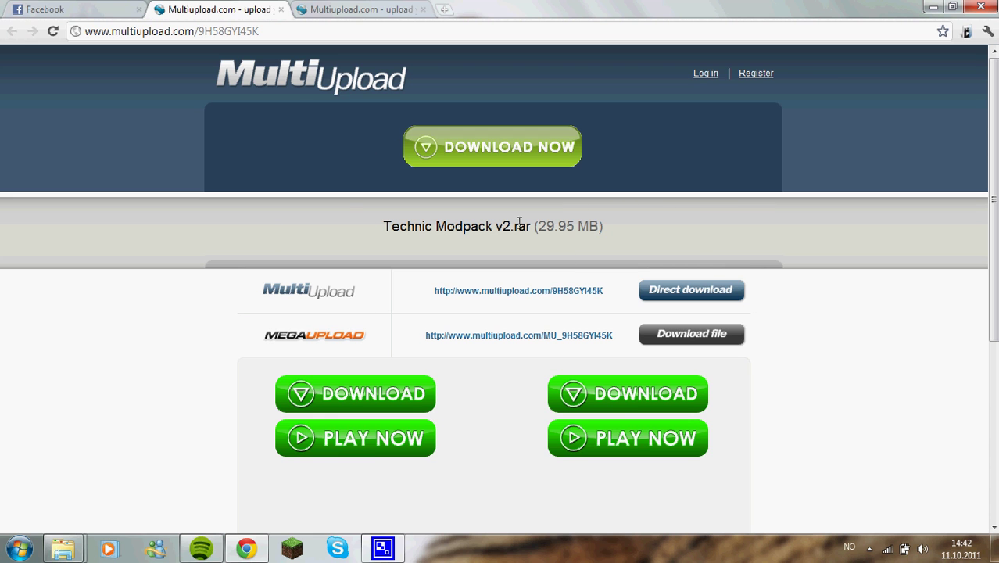
drag(381, 227, 619, 227)
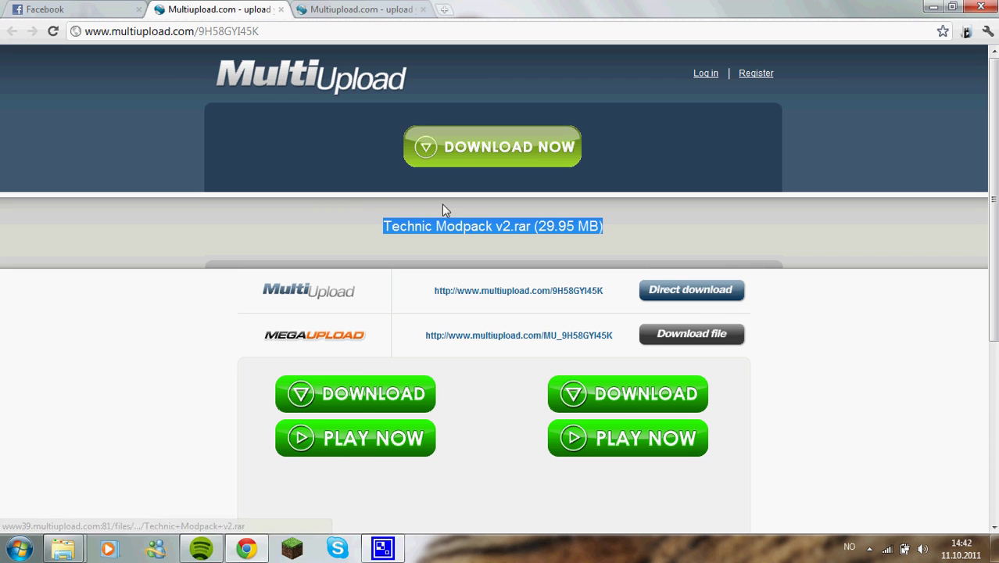
click(352, 195)
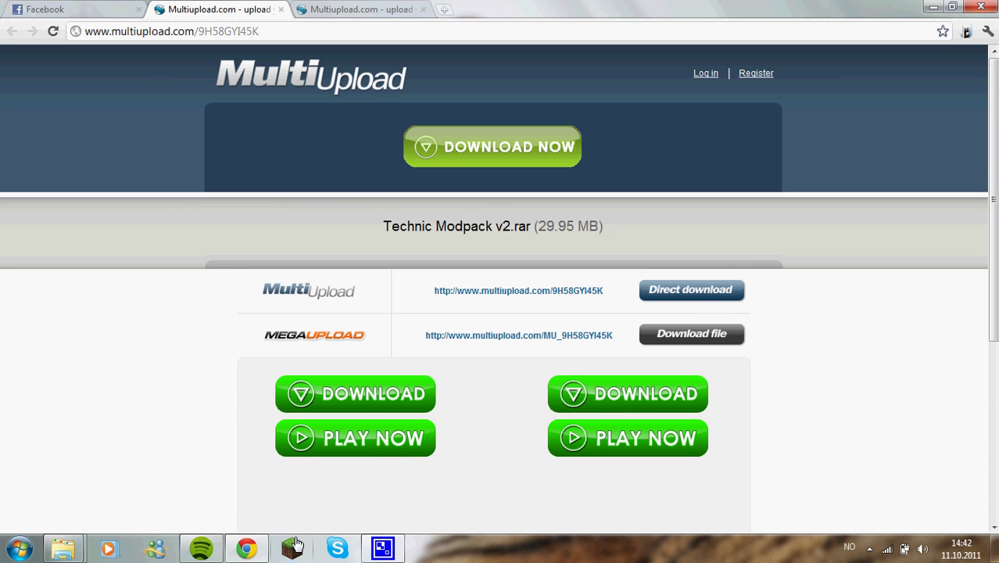
click(247, 548)
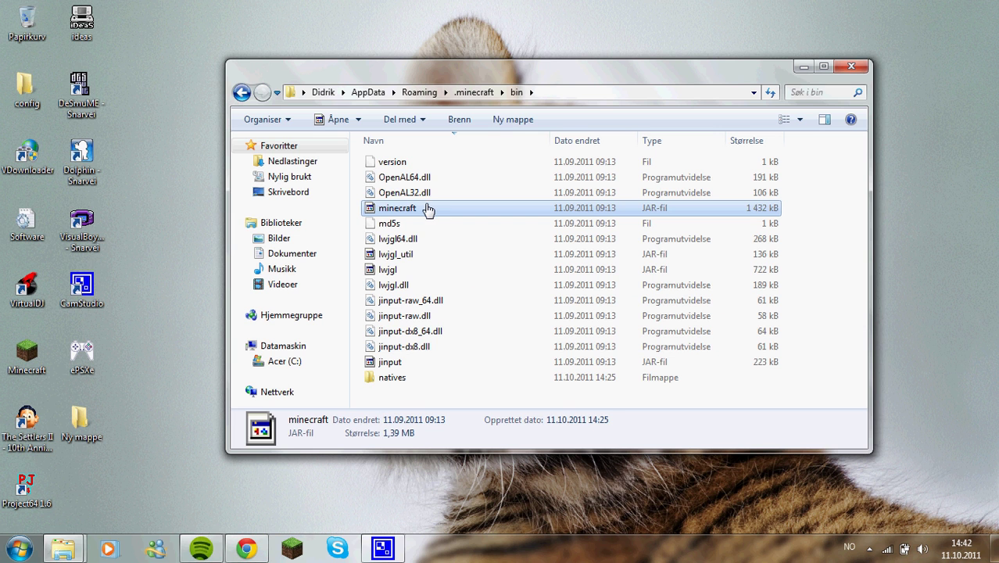
- Open the minecraft JAR file with WinRAR archiver and snap its window to one half of the screen
right_click(428, 209)
mouse_move(532, 244)
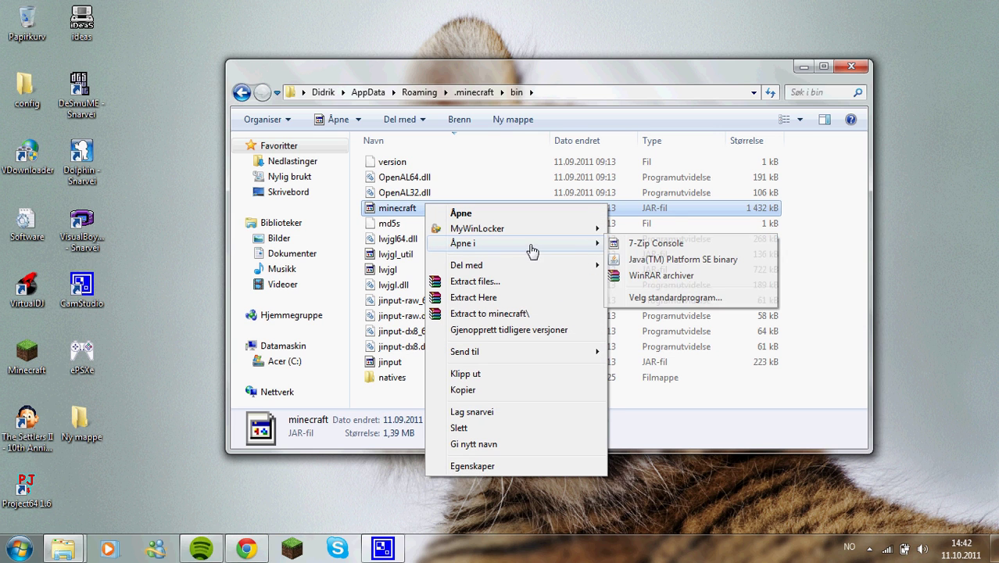
click(635, 275)
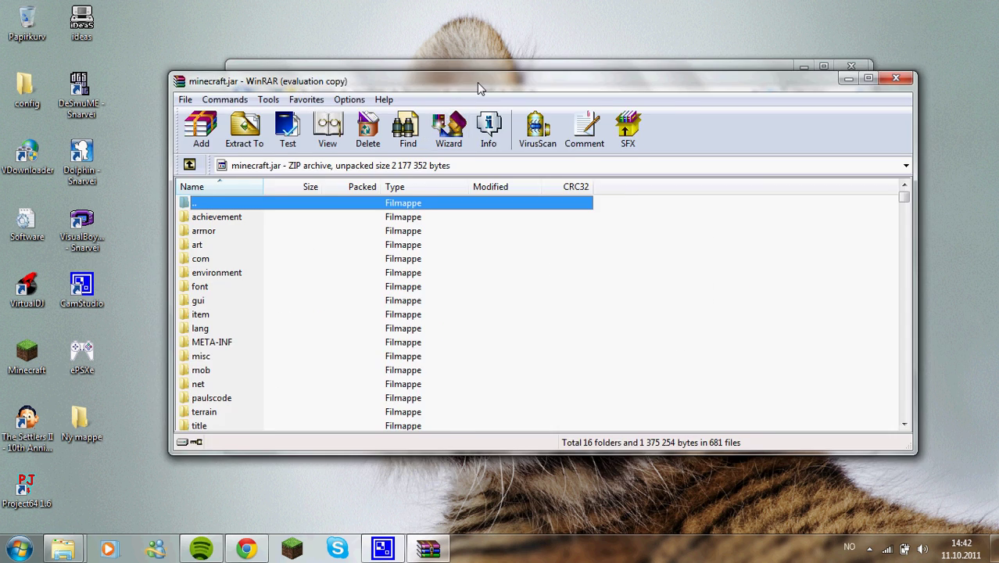
drag(477, 82, 998, 78)
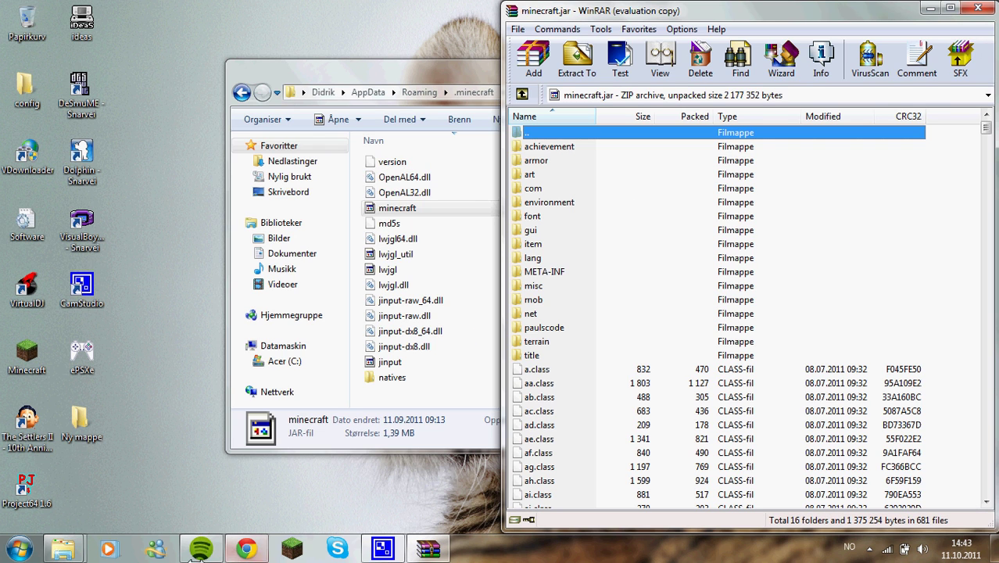
- Open Technic+Modpack+v2 from the Nedlastinger folder with WinRAR archiver and snap it beside the minecraft.jar archive
click(335, 481)
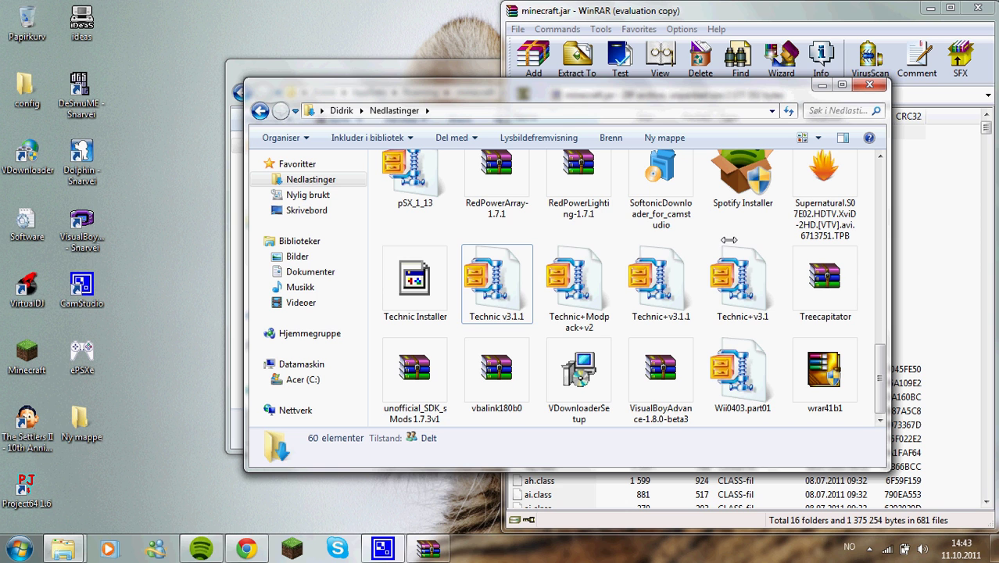
right_click(560, 247)
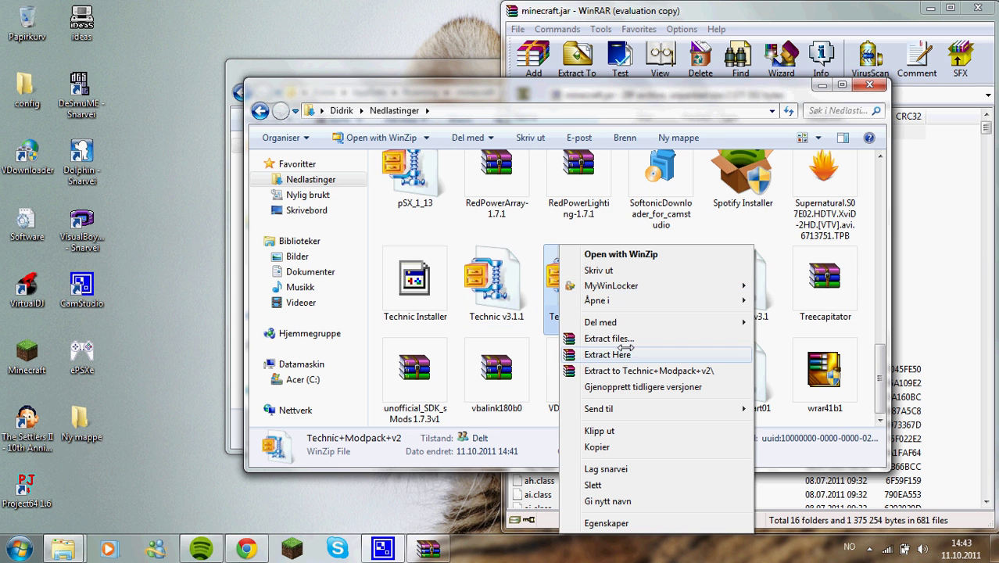
mouse_move(654, 299)
click(797, 301)
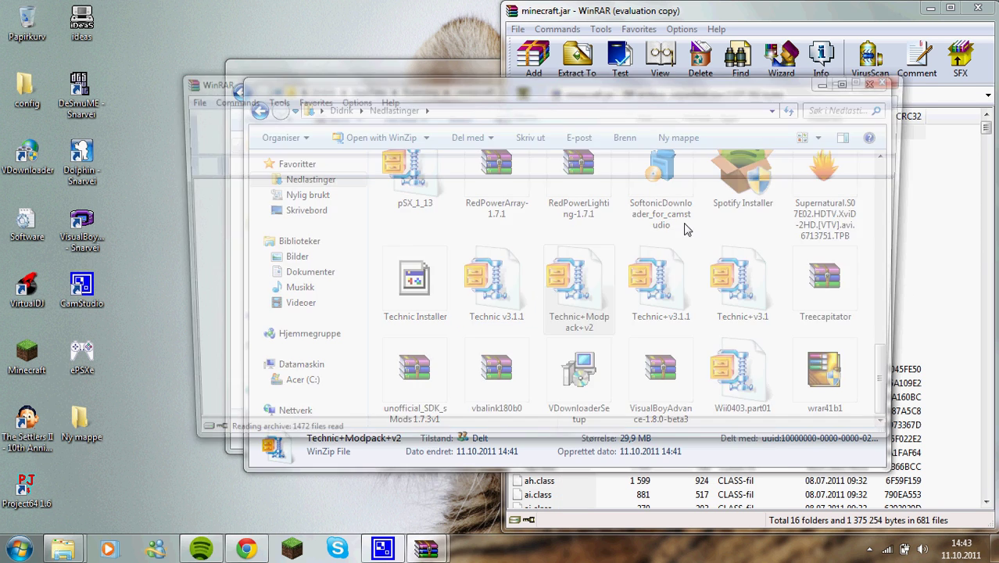
drag(618, 94, 0, 117)
right_click(573, 291)
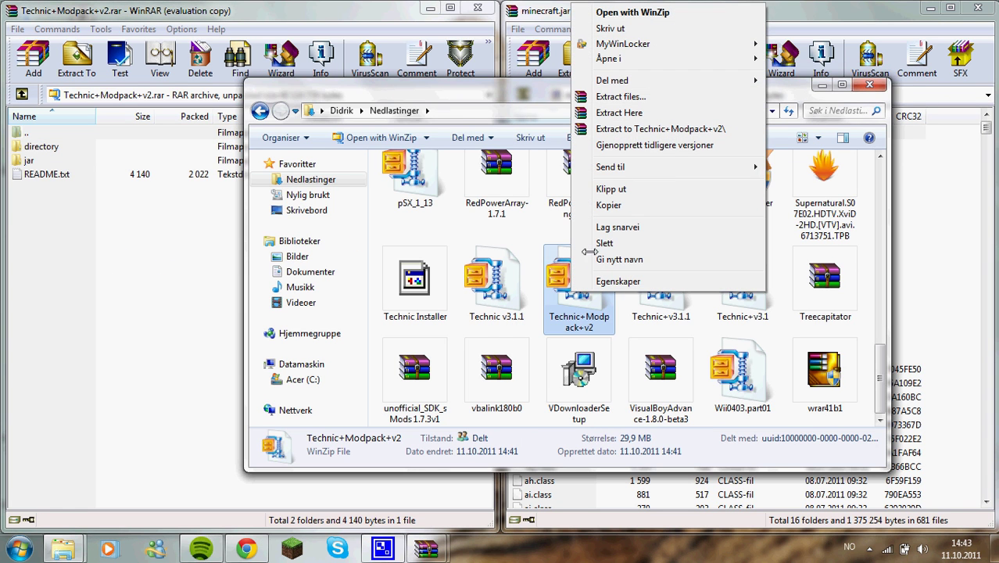
mouse_move(658, 63)
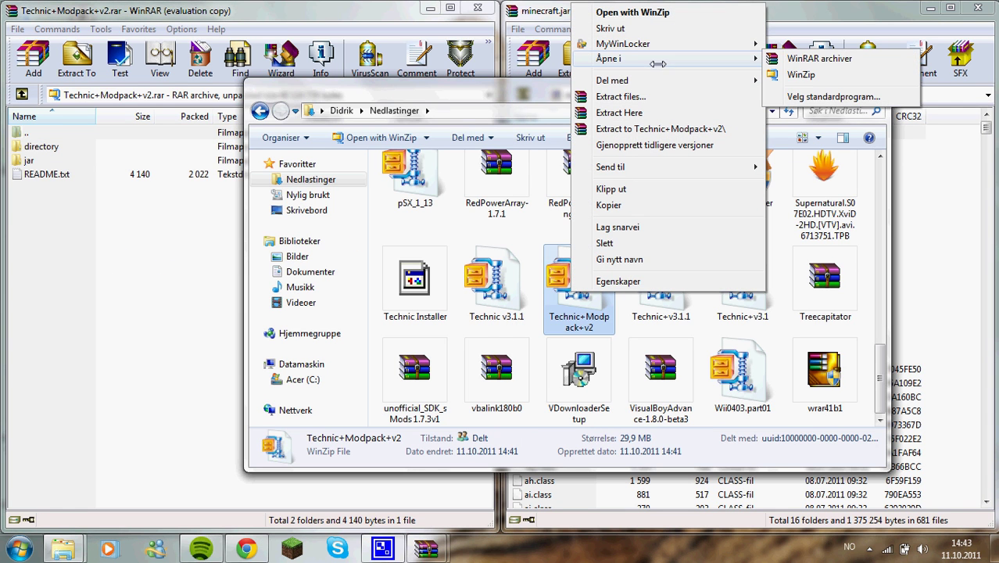
click(800, 74)
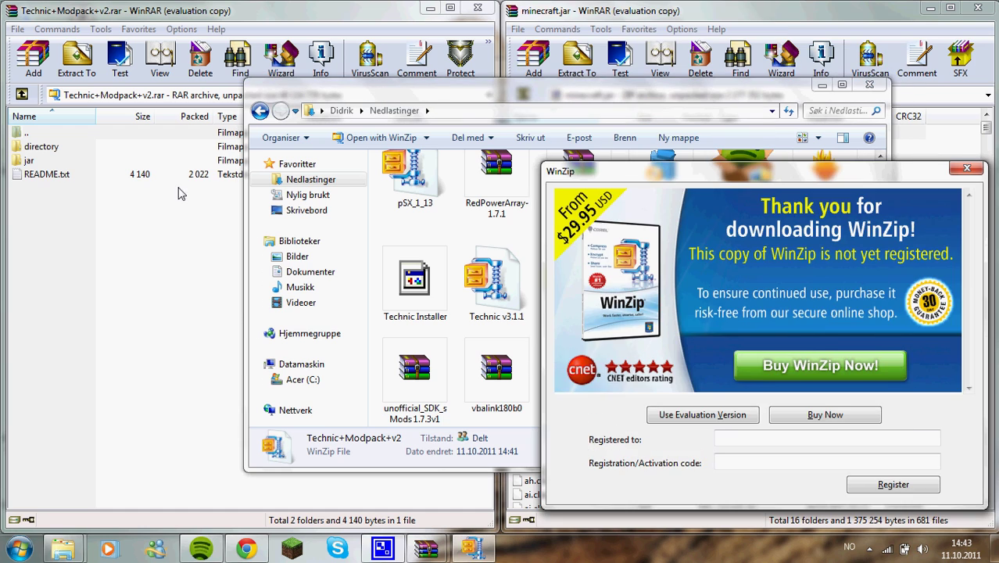
click(702, 414)
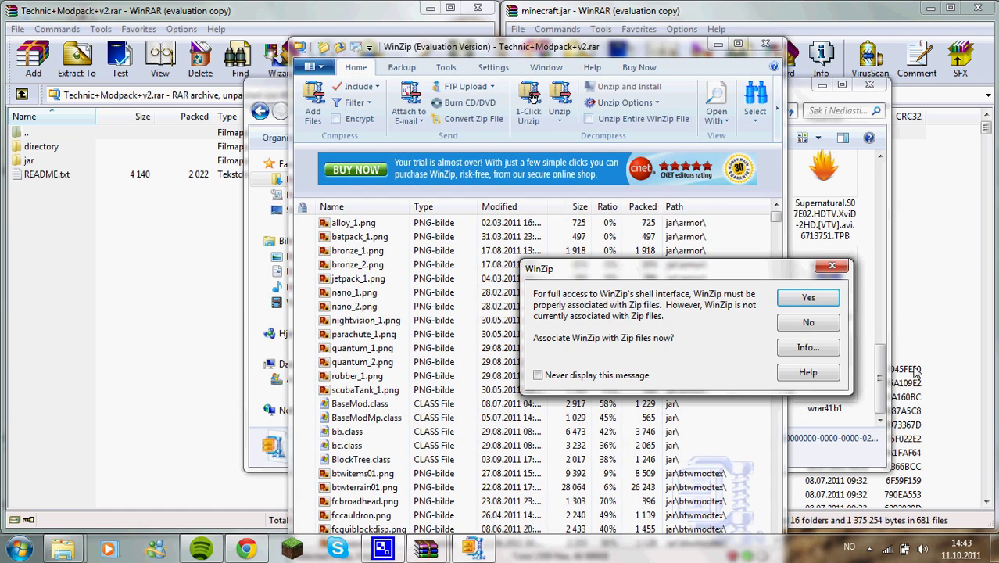
click(801, 327)
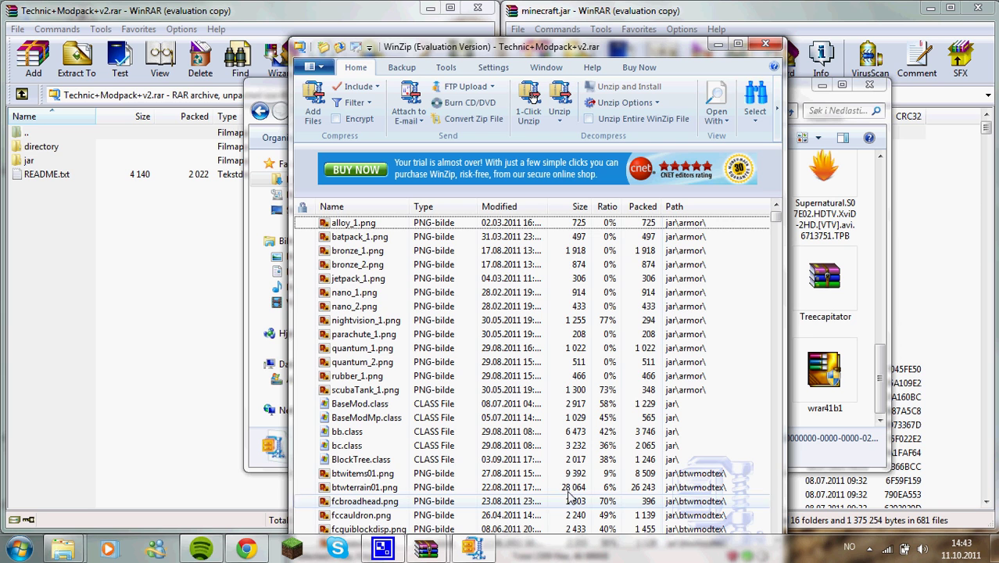
click(766, 44)
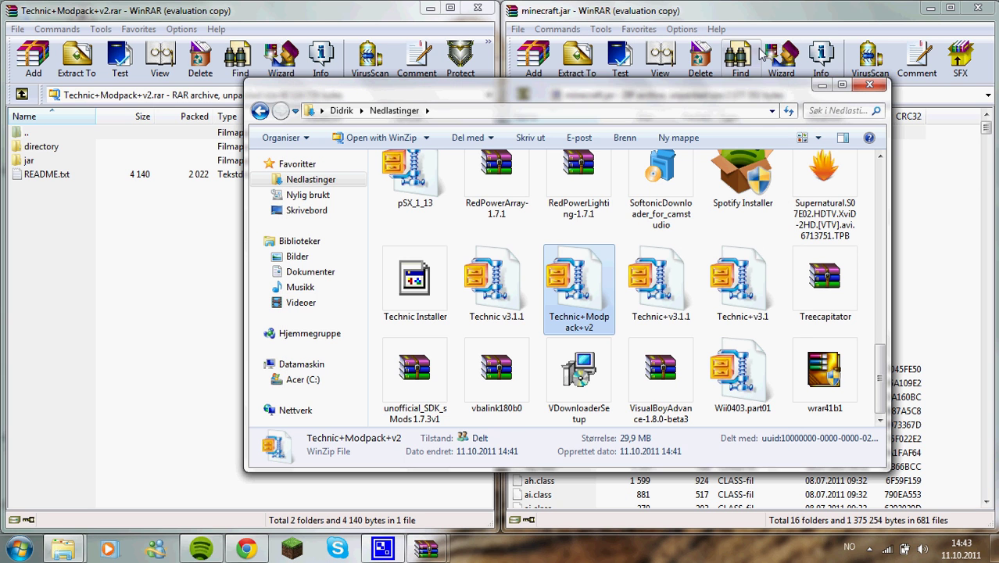
- Copy all PNG files from the modpack's jar\armor folder into the armor folder of minecraft.jar, using the default archive parameters
click(823, 86)
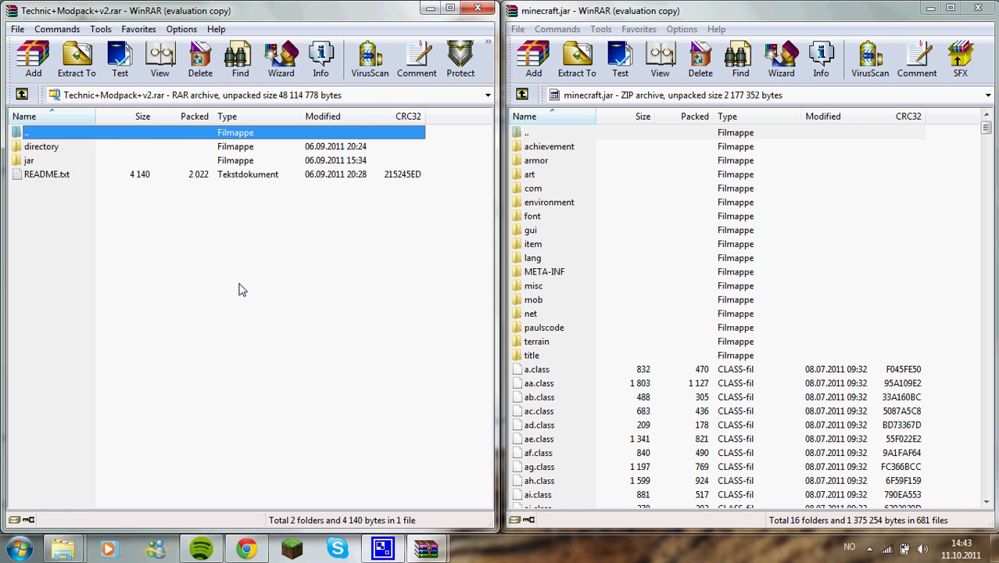
double_click(30, 160)
double_click(51, 147)
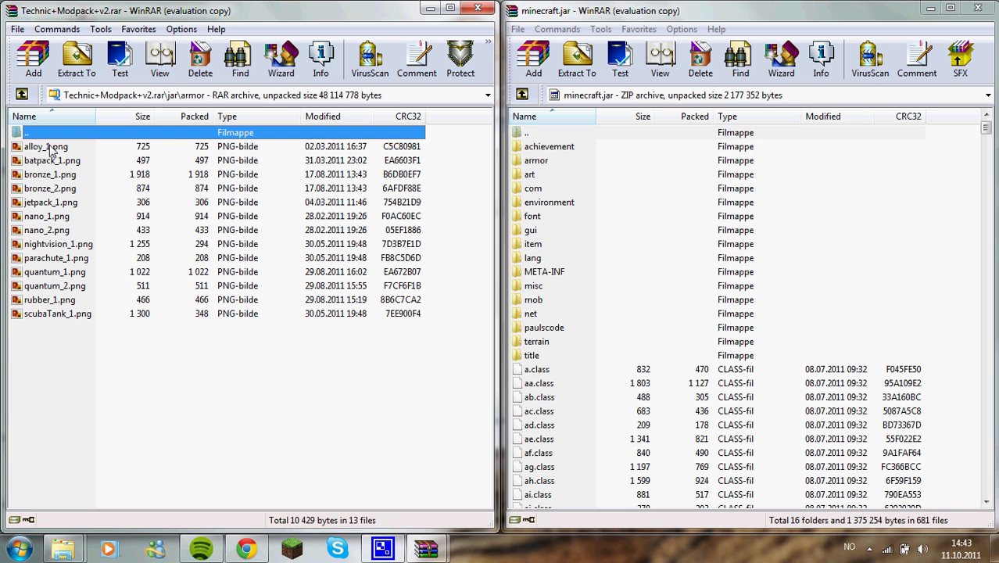
double_click(536, 160)
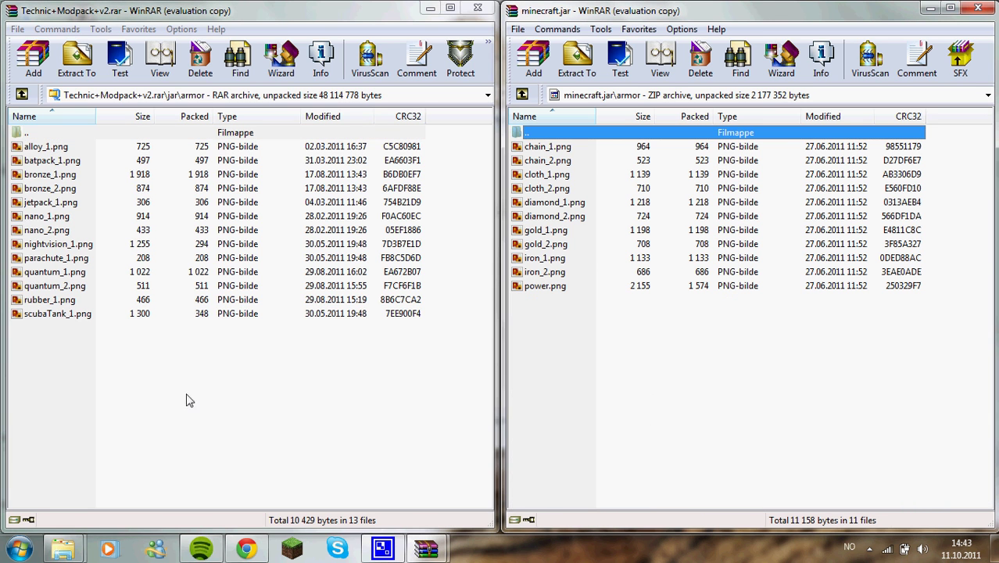
drag(181, 385, 757, 366)
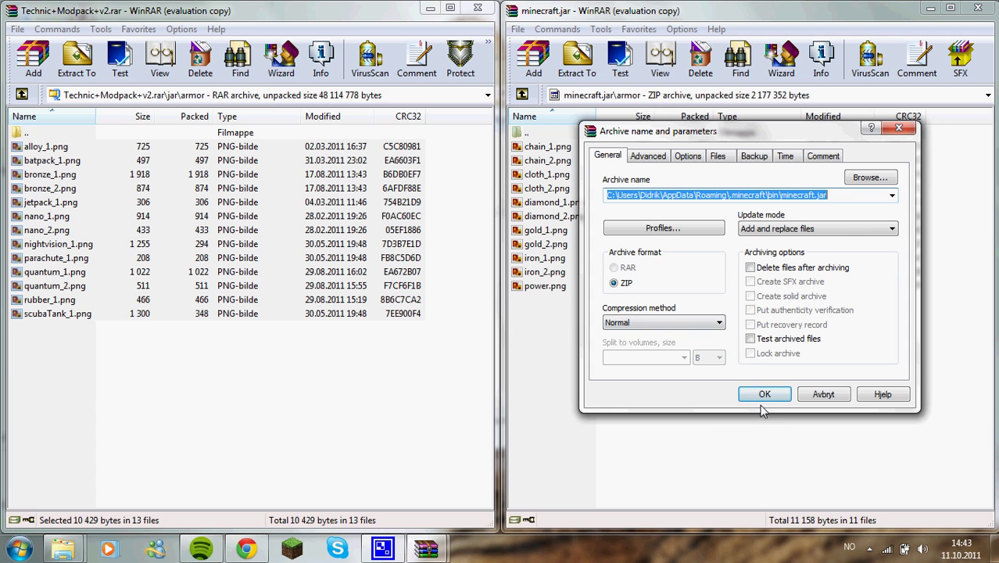
click(762, 397)
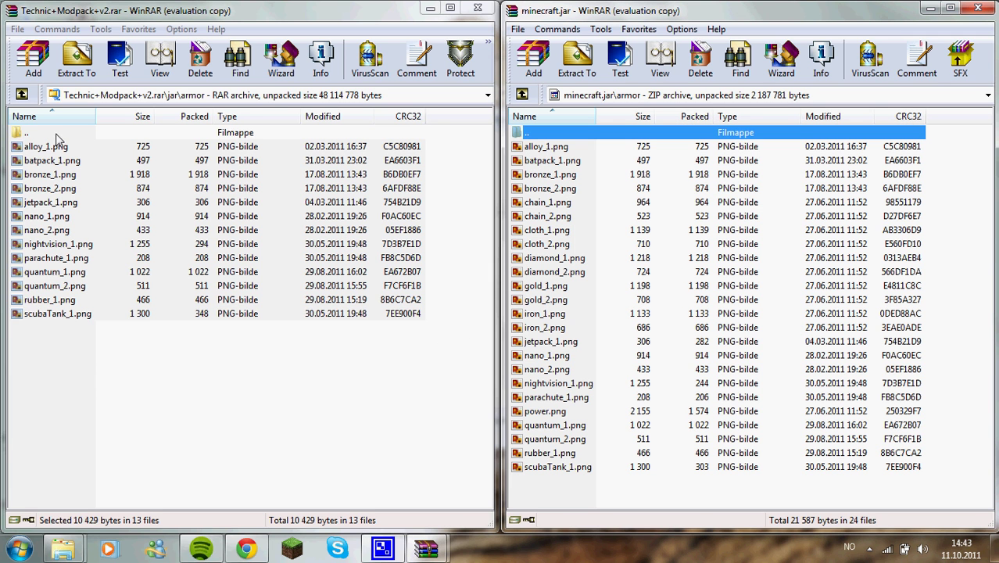
- Delete the armor folder from the jar folder of the modpack archive
double_click(56, 134)
key(Delete)
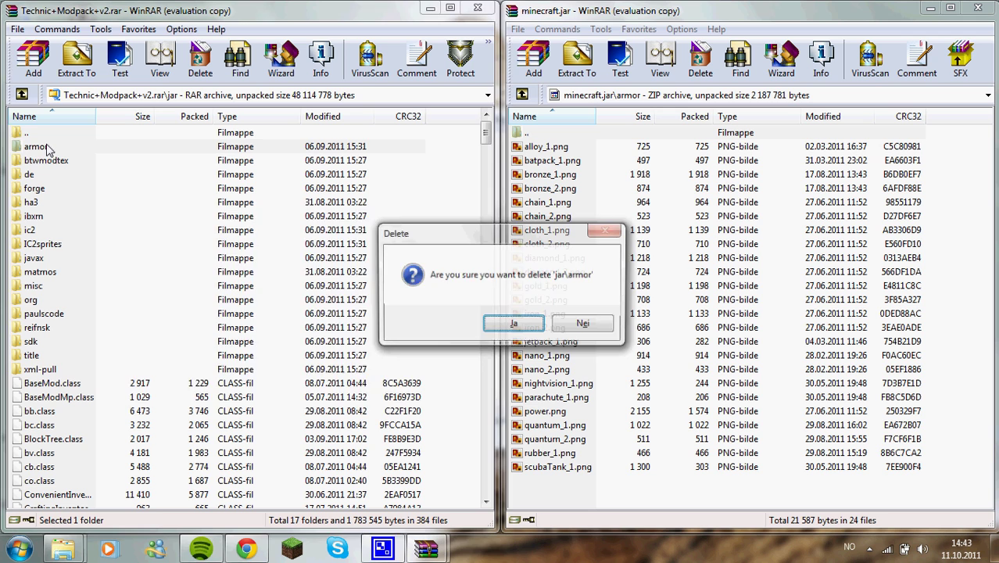
key(Return)
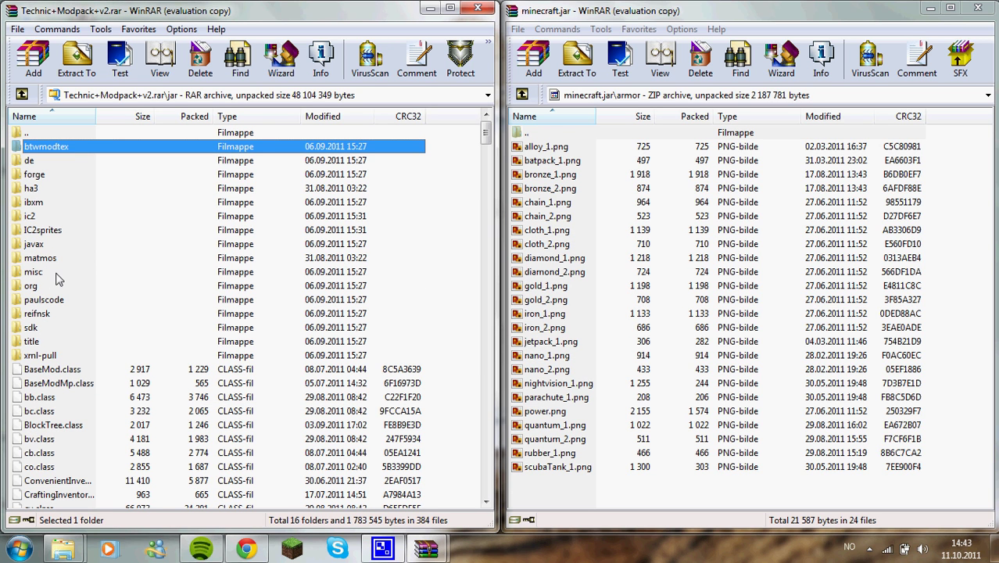
- Open the jar\paulscode\sound\codecs folder in the modpack archive
double_click(53, 300)
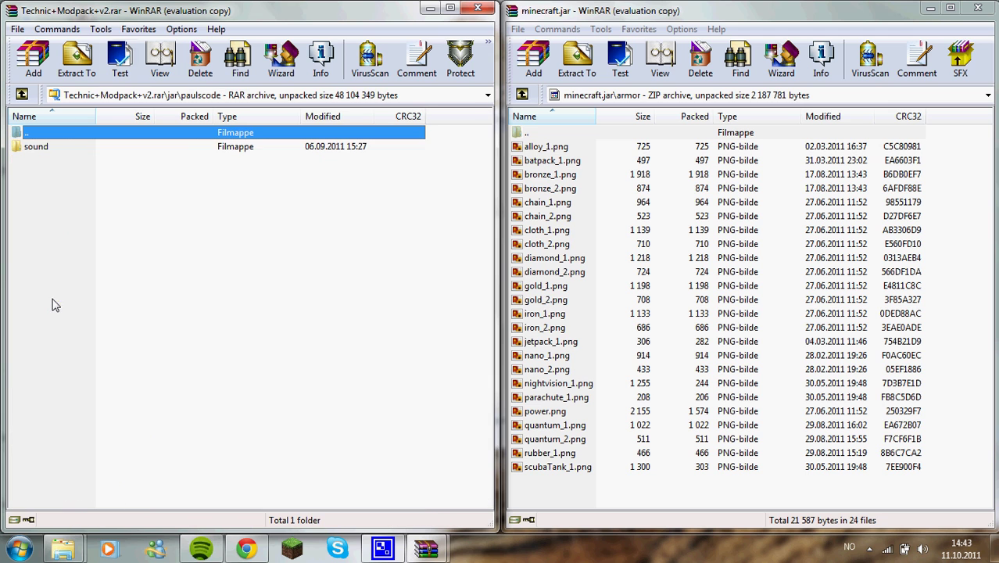
double_click(40, 150)
double_click(39, 149)
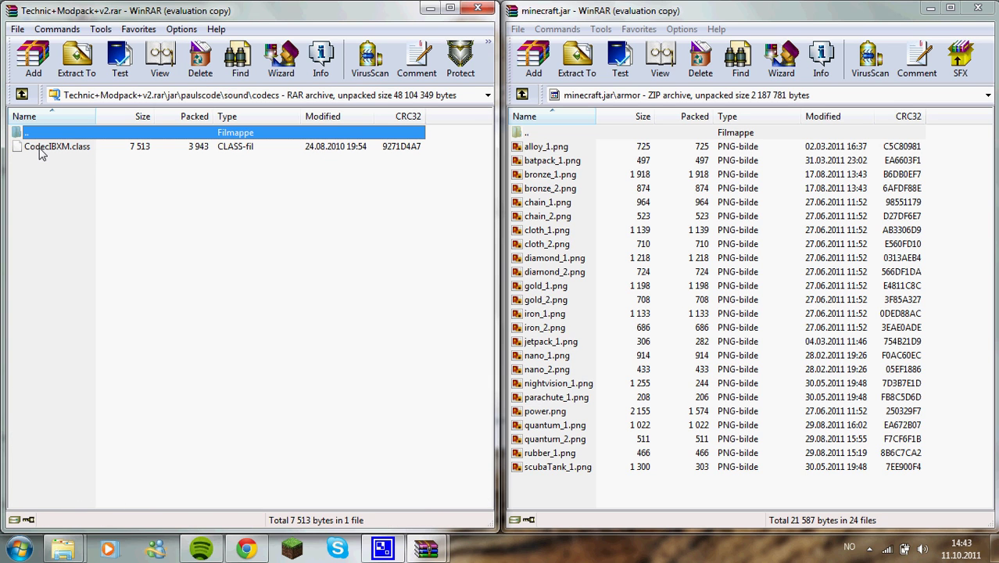
- Return to the root of minecraft.jar and delete its META-INF folder
double_click(524, 133)
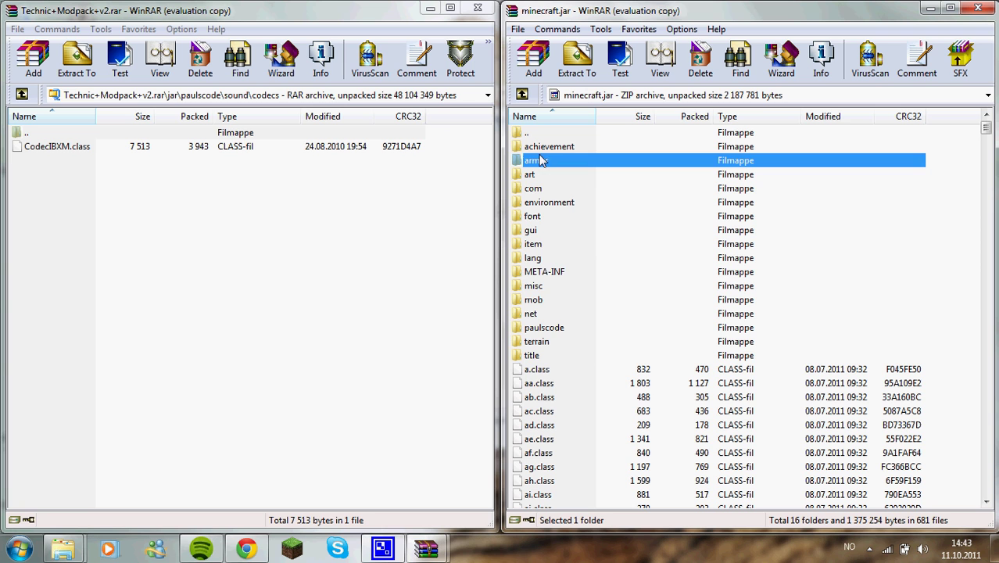
click(545, 272)
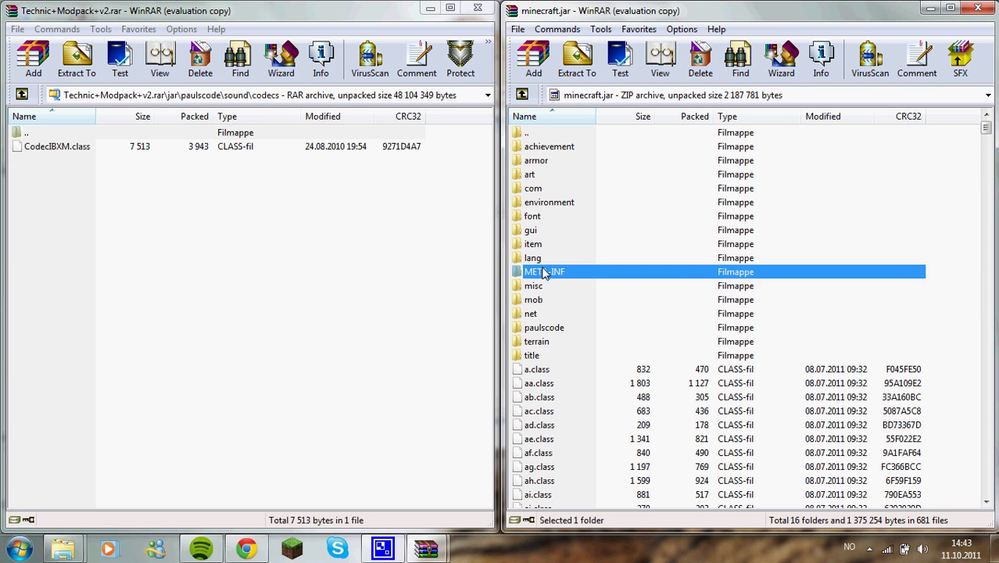
key(Delete)
click(542, 319)
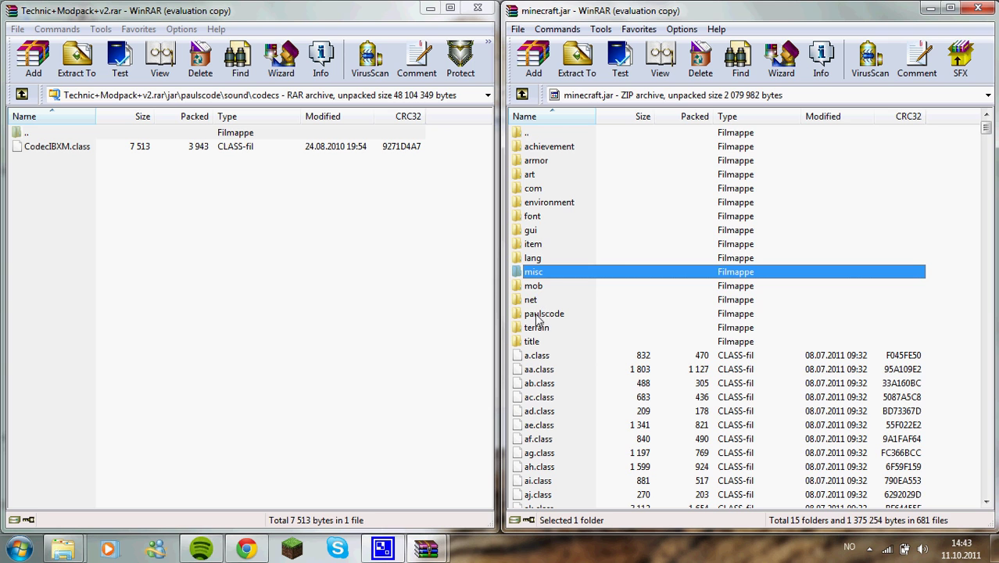
- Copy CodecIBXM.class from the modpack archive into the paulscode\sound\codecs folder of minecraft.jar, using the default archive parameters
double_click(539, 313)
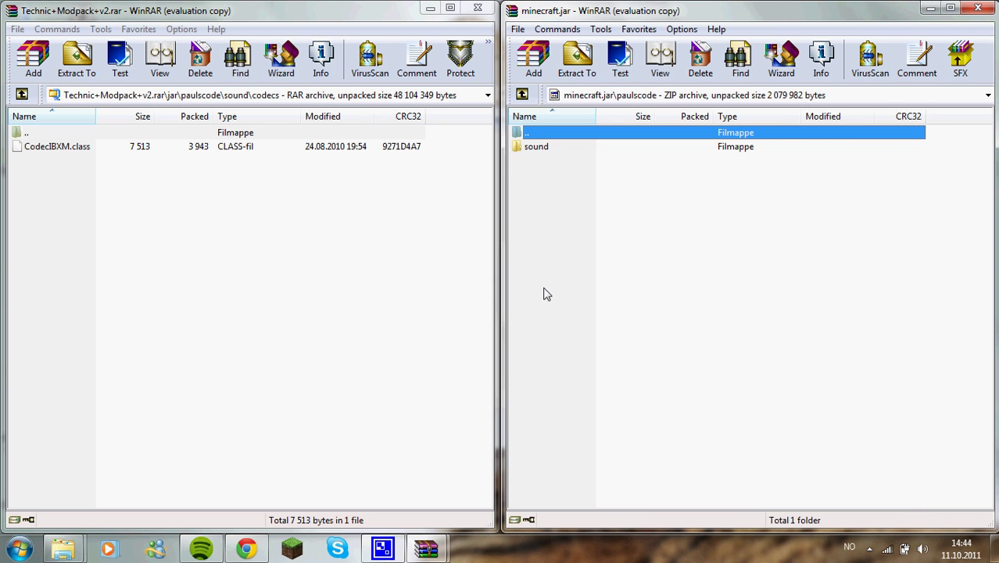
double_click(525, 148)
double_click(546, 148)
drag(133, 141, 599, 223)
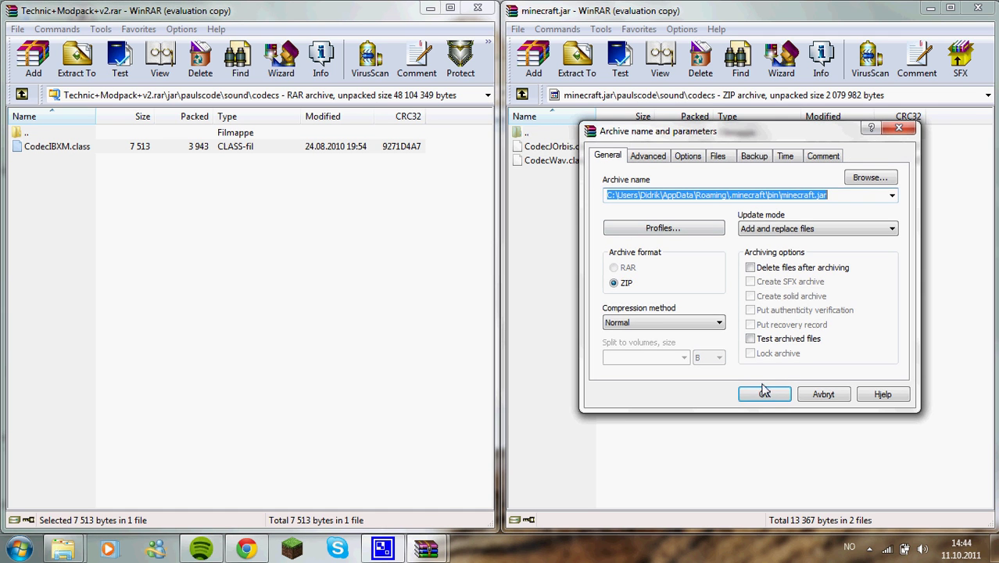
click(764, 394)
- Return to the modpack archive's jar folder and delete its paulscode folder
double_click(79, 137)
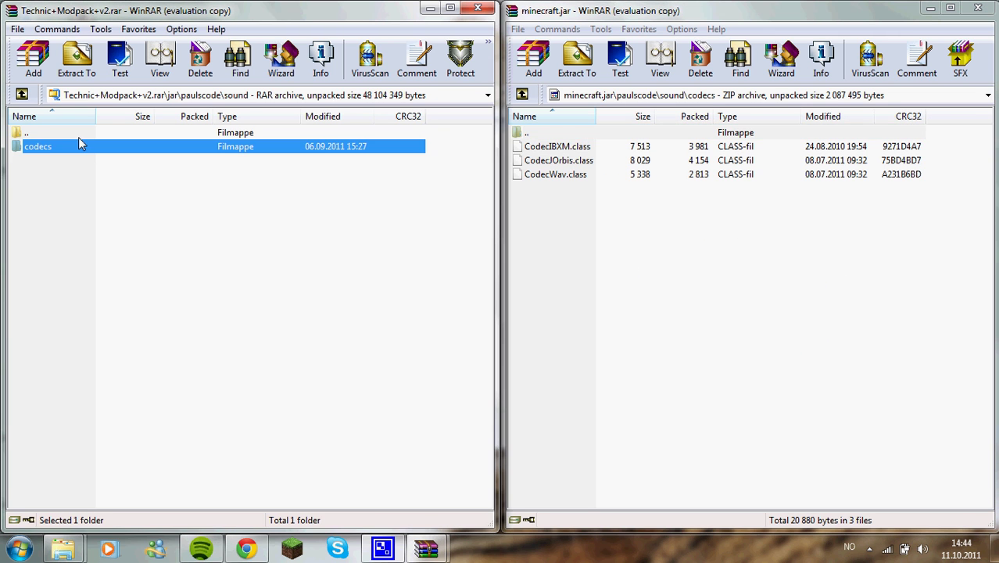
double_click(78, 133)
double_click(78, 131)
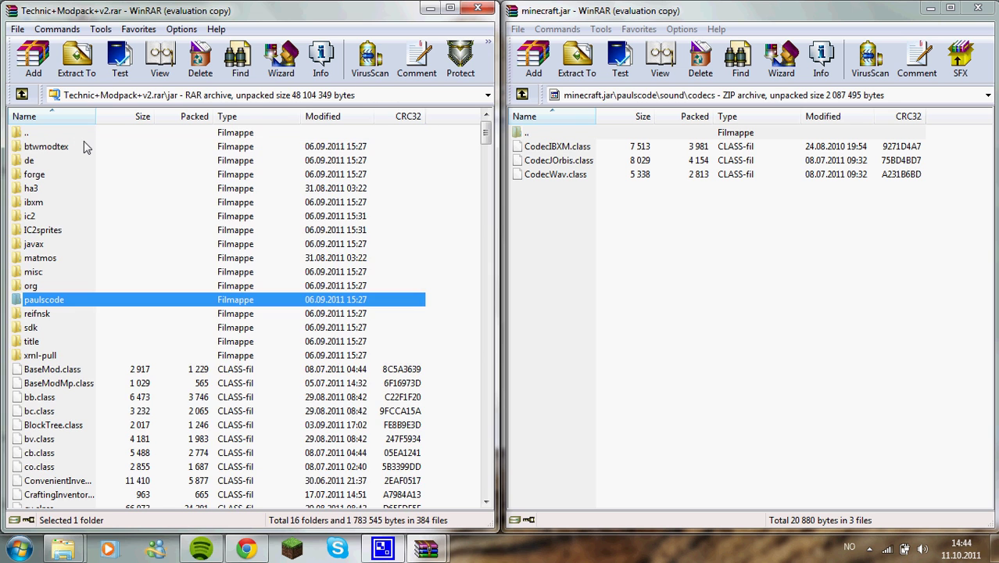
key(Delete)
key(Return)
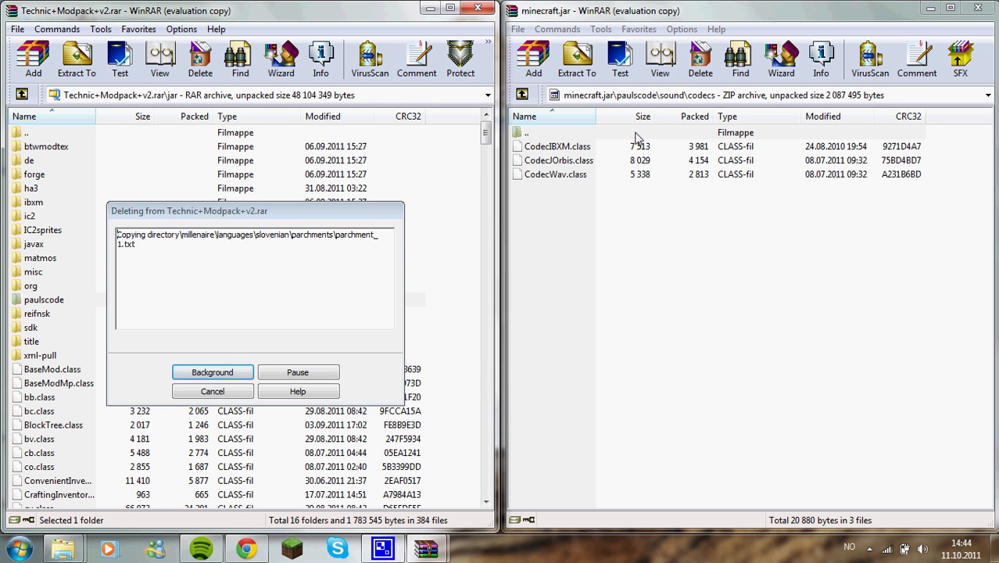
- Copy splashes.txt from the modpack's jar\title folder into the title folder of minecraft.jar, using the default archive parameters
click(636, 137)
double_click(636, 138)
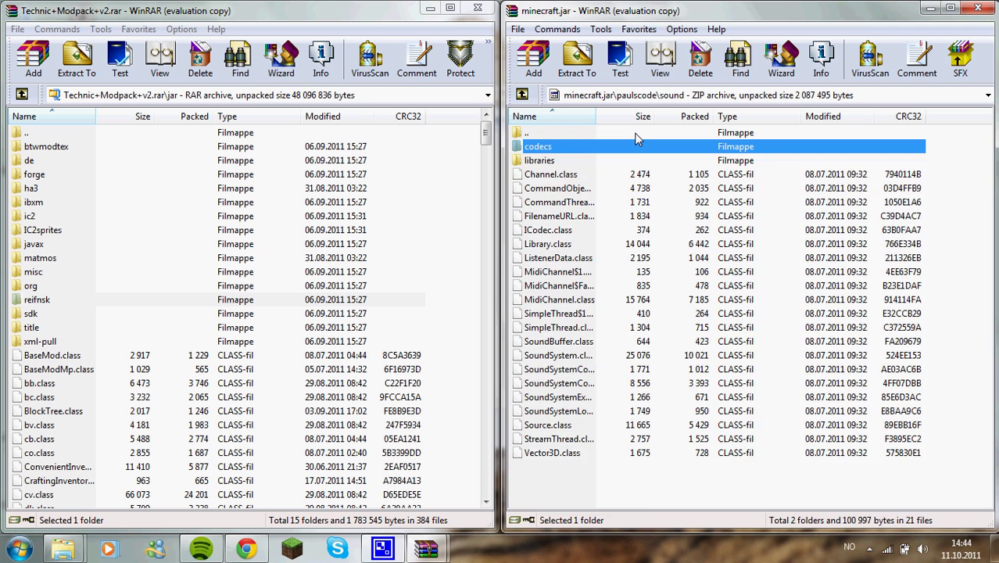
double_click(636, 133)
double_click(636, 132)
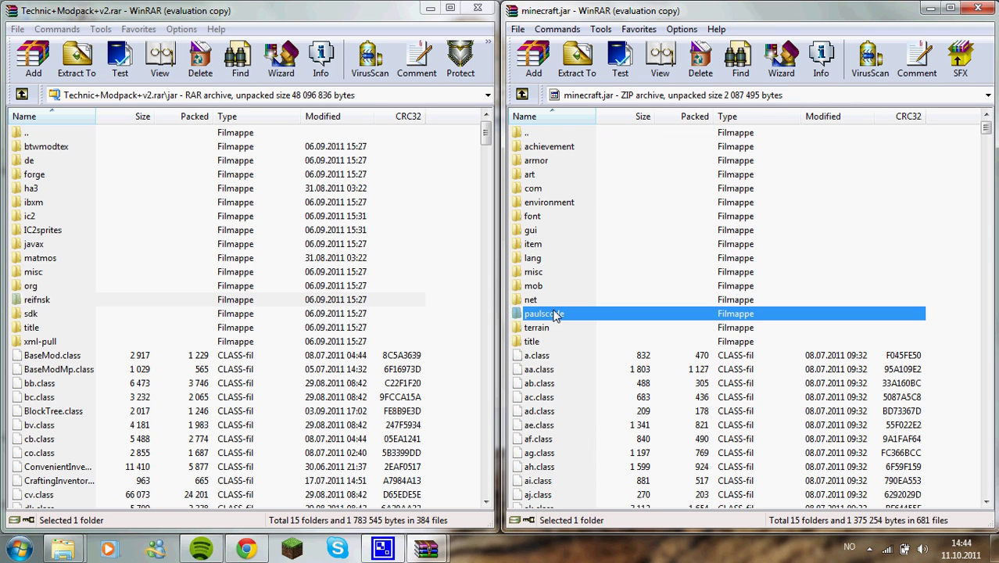
double_click(535, 340)
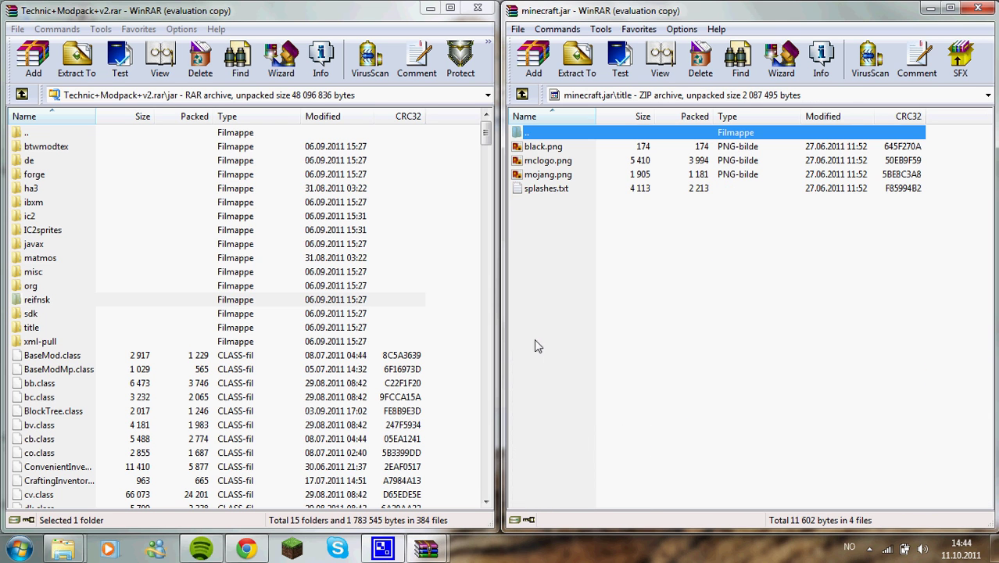
double_click(33, 328)
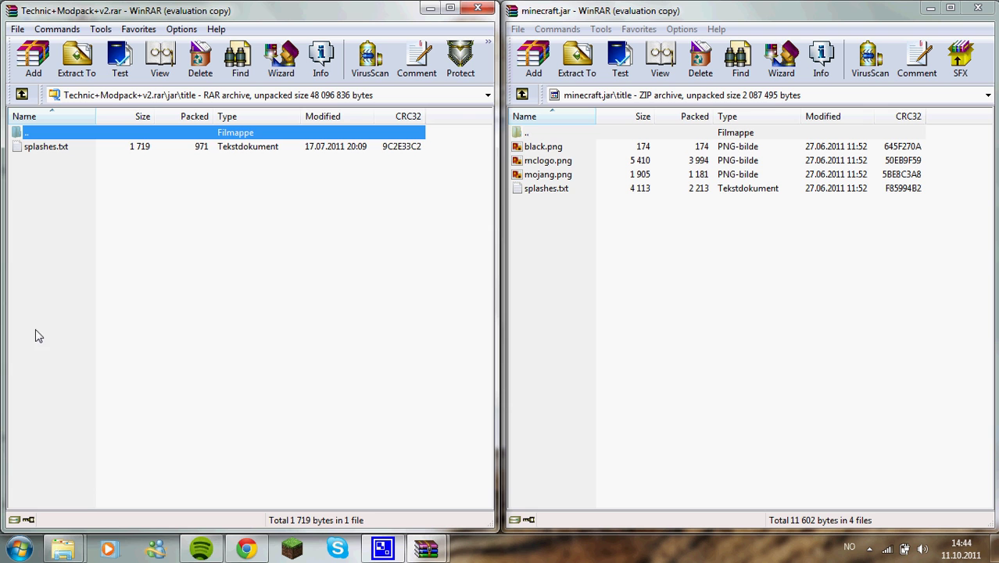
click(53, 147)
drag(415, 236, 555, 236)
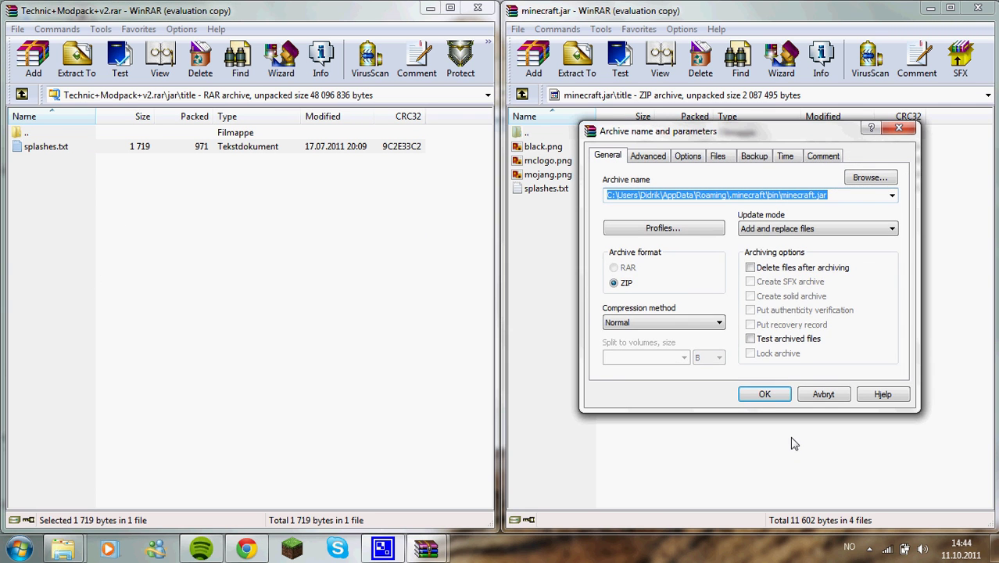
click(759, 390)
click(309, 252)
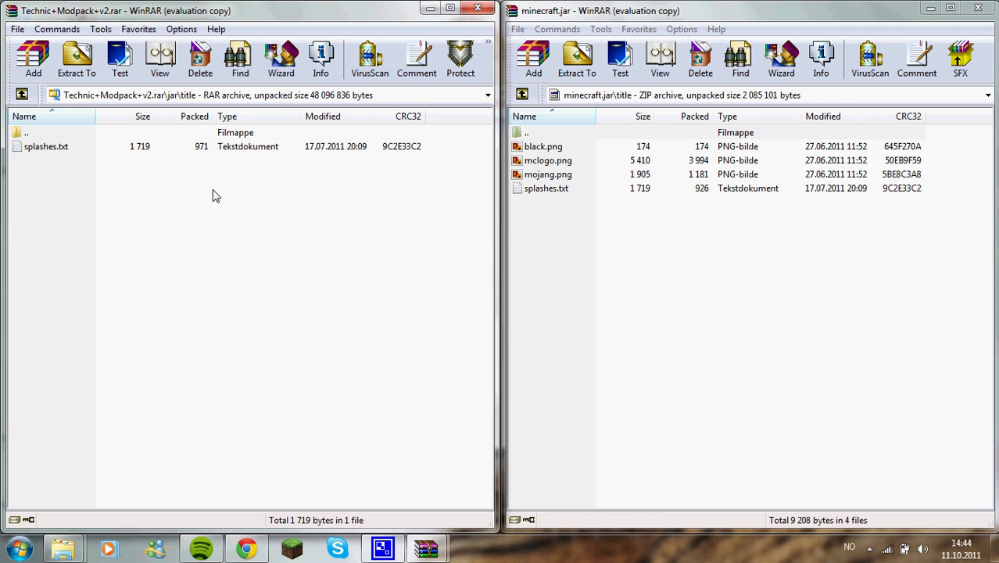
- Delete the title folder from the modpack archive's jar folder
double_click(70, 133)
key(Delete)
key(Return)
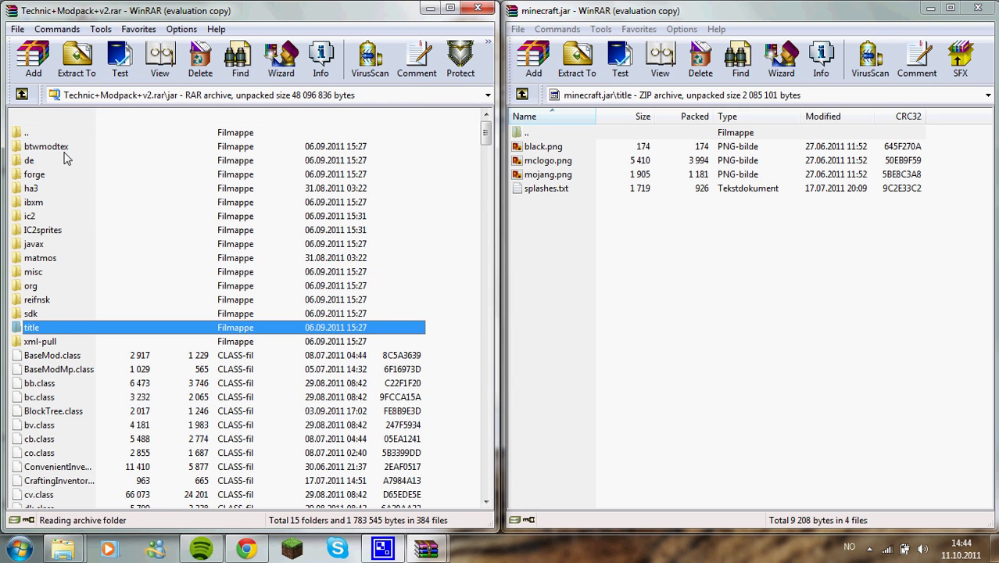
- Copy all remaining folders and files from the modpack's jar folder into the root of minecraft.jar, using the default archive parameters
click(48, 149)
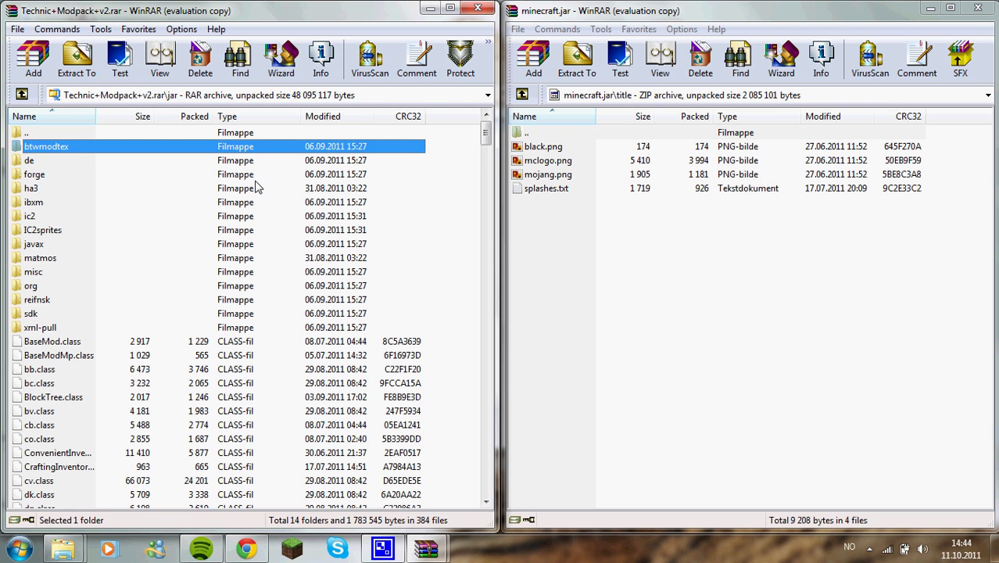
drag(485, 134, 356, 483)
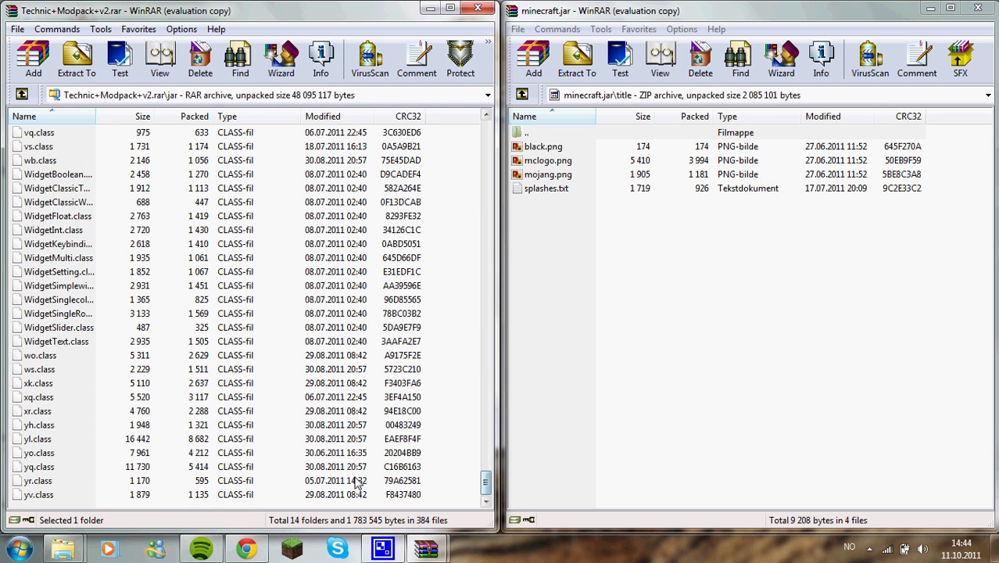
key(ctrl+a)
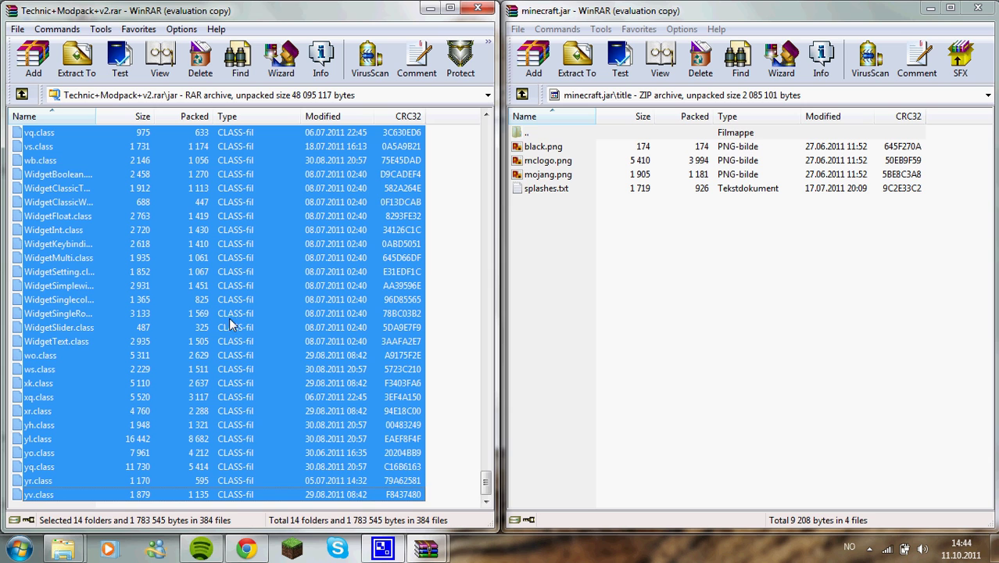
double_click(537, 135)
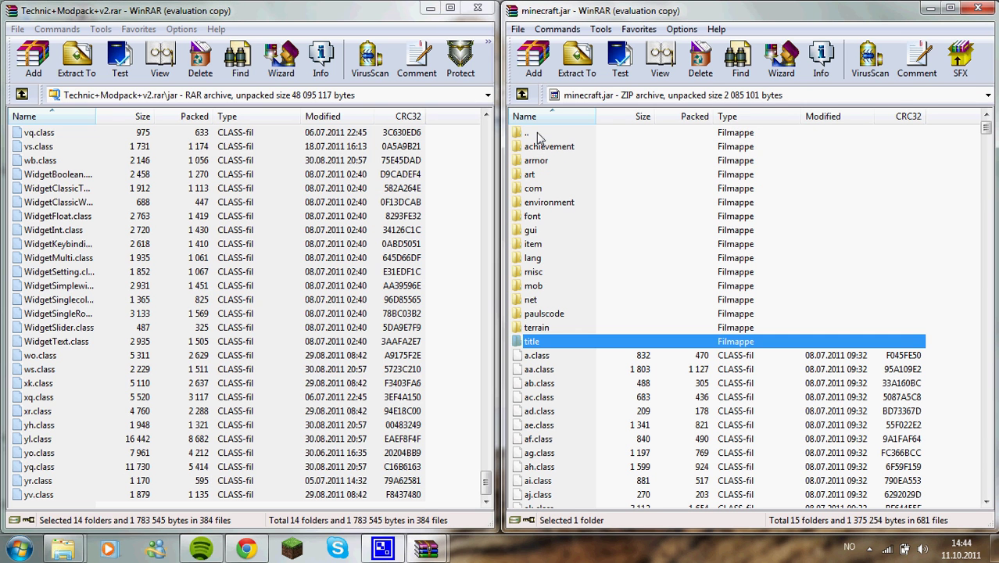
click(492, 483)
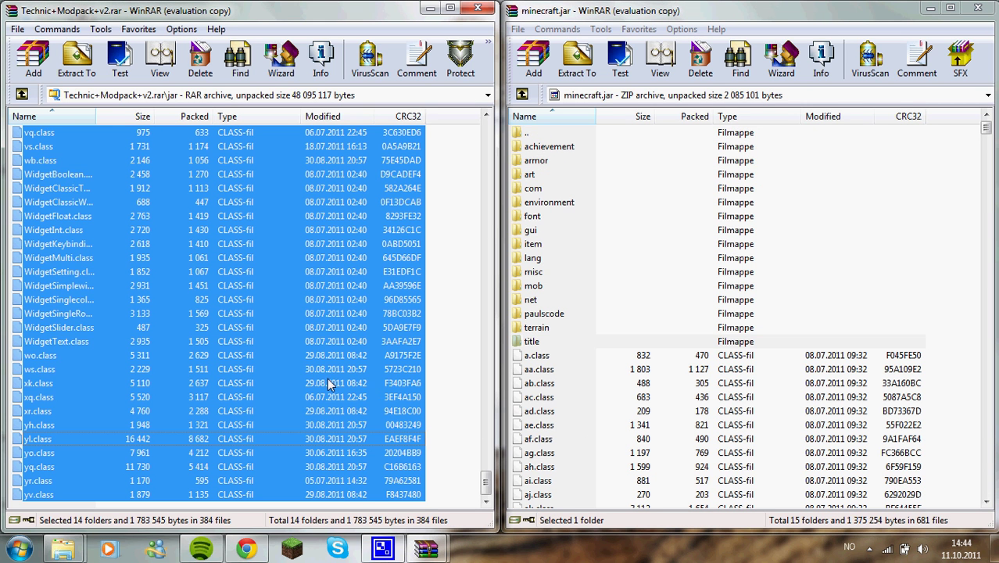
drag(327, 384, 712, 414)
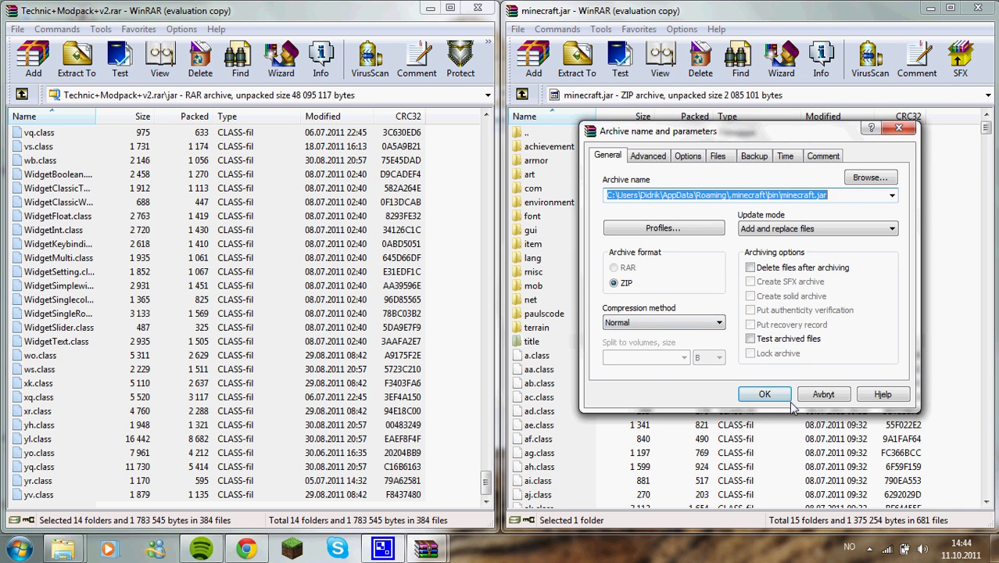
click(767, 395)
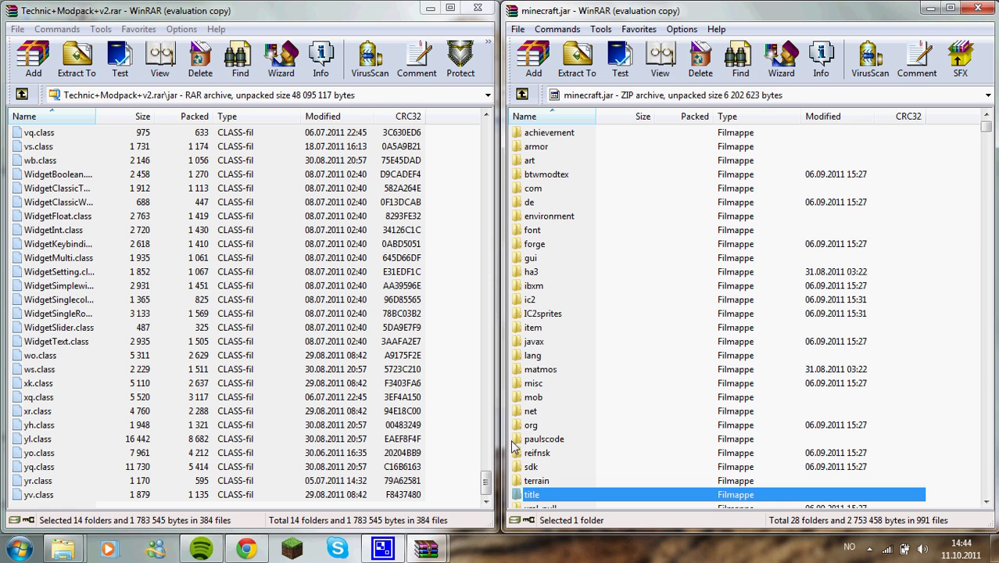
- Close minecraft.jar and open the directory folder in the modpack archive
click(978, 7)
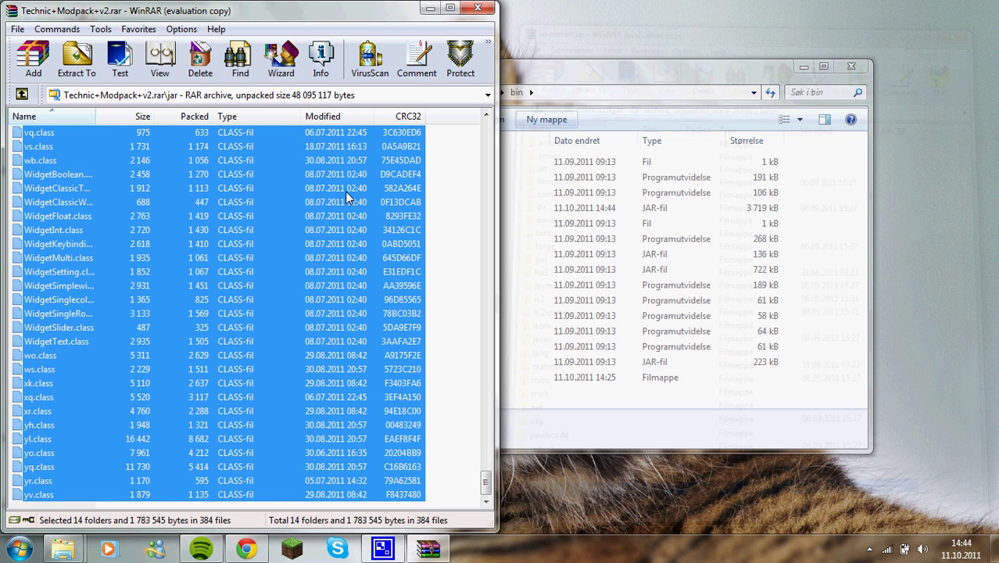
scroll(151, 362, up, 15)
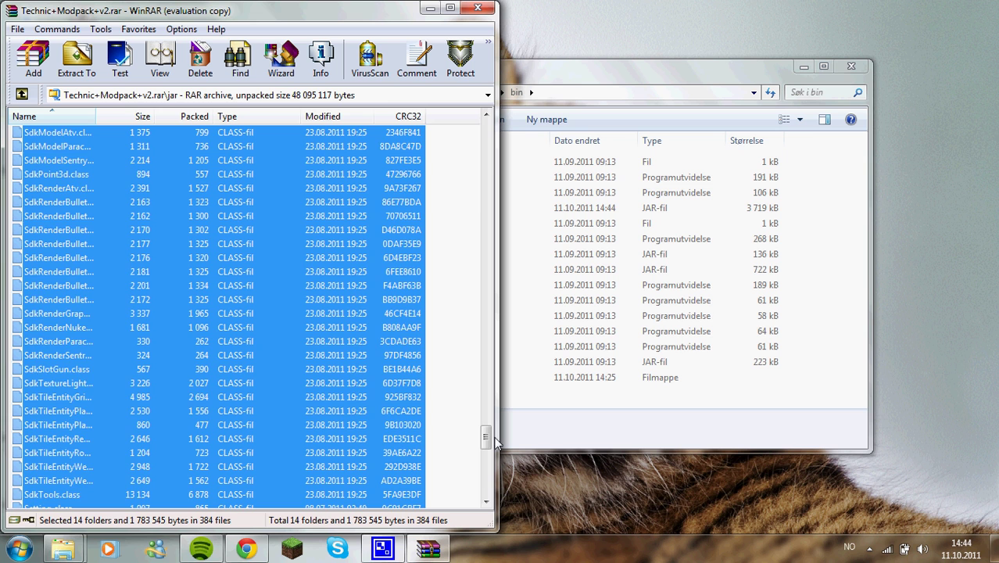
drag(494, 440, 486, 129)
click(58, 136)
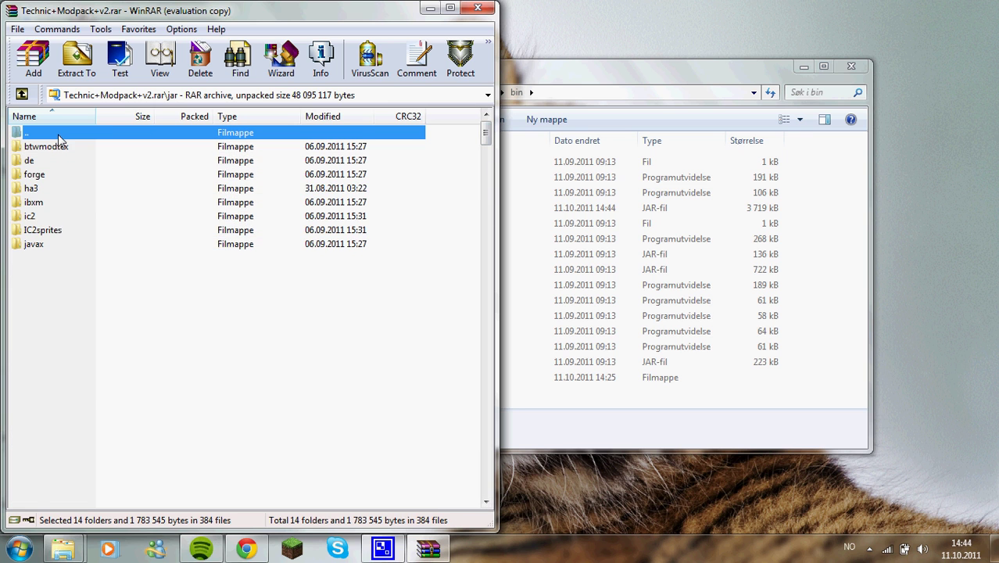
double_click(59, 138)
double_click(55, 147)
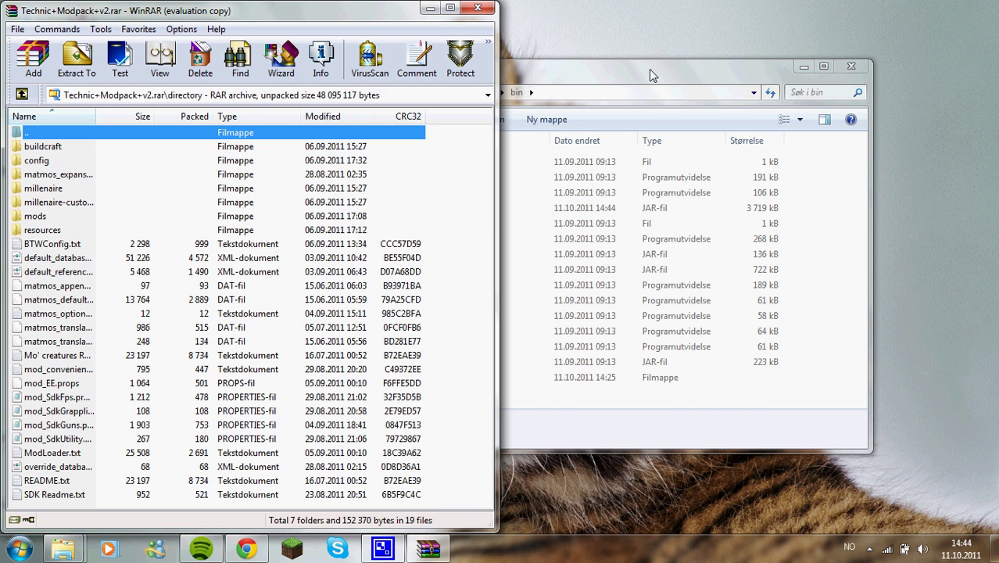
- Go back from bin to the .minecraft folder in the file explorer and dock its window beside the modpack archive
click(649, 69)
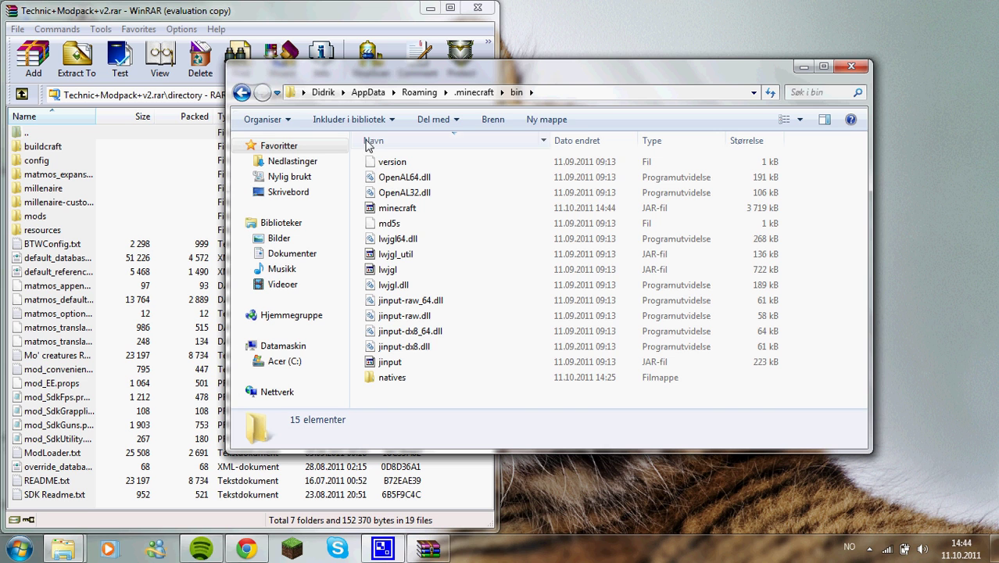
click(242, 92)
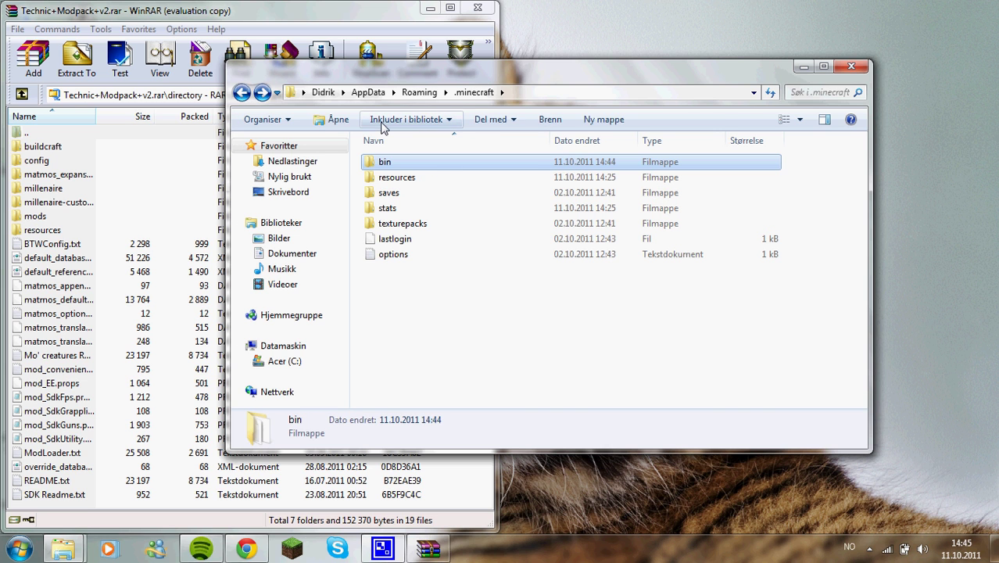
key(super+Right)
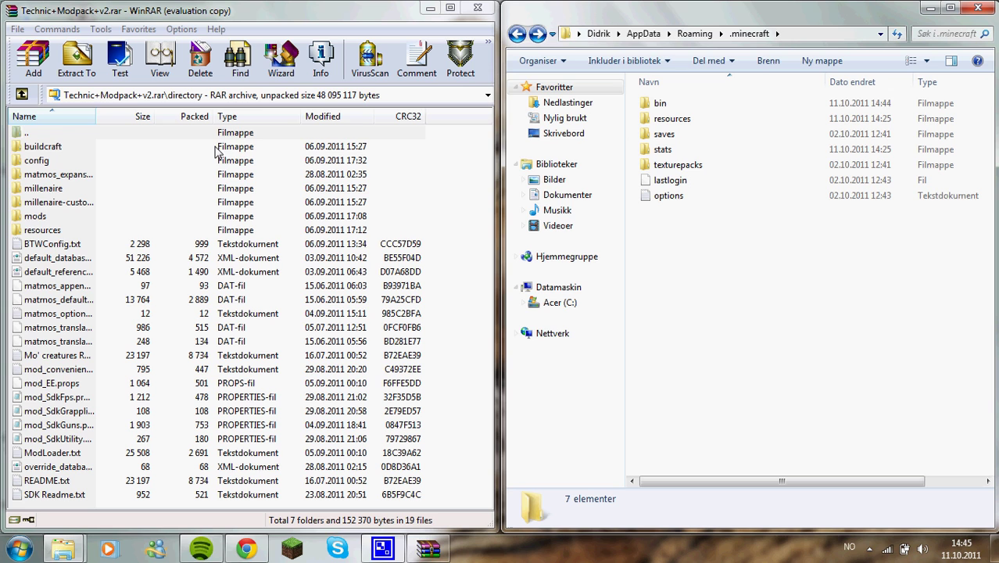
- Extract everything in the modpack's directory folder, from buildcraft to SDK Readme.txt, into .minecraft, merging the existing resources folder
click(12, 148)
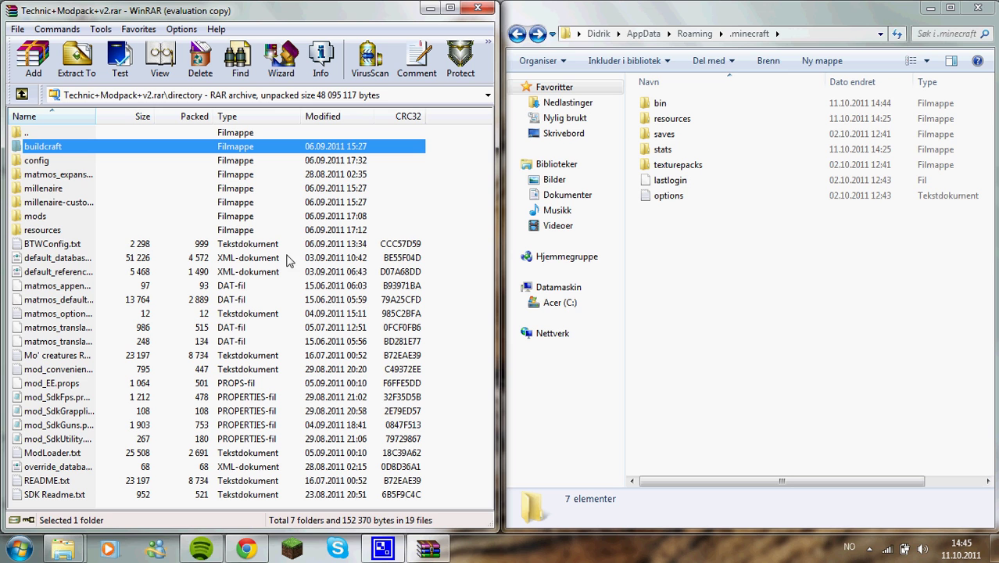
shift+click(76, 495)
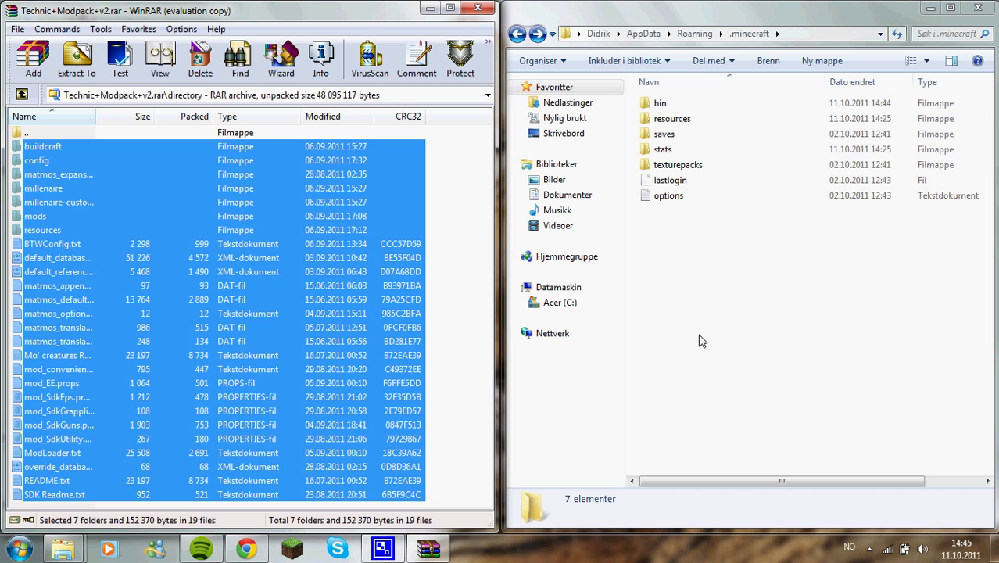
drag(702, 341, 769, 311)
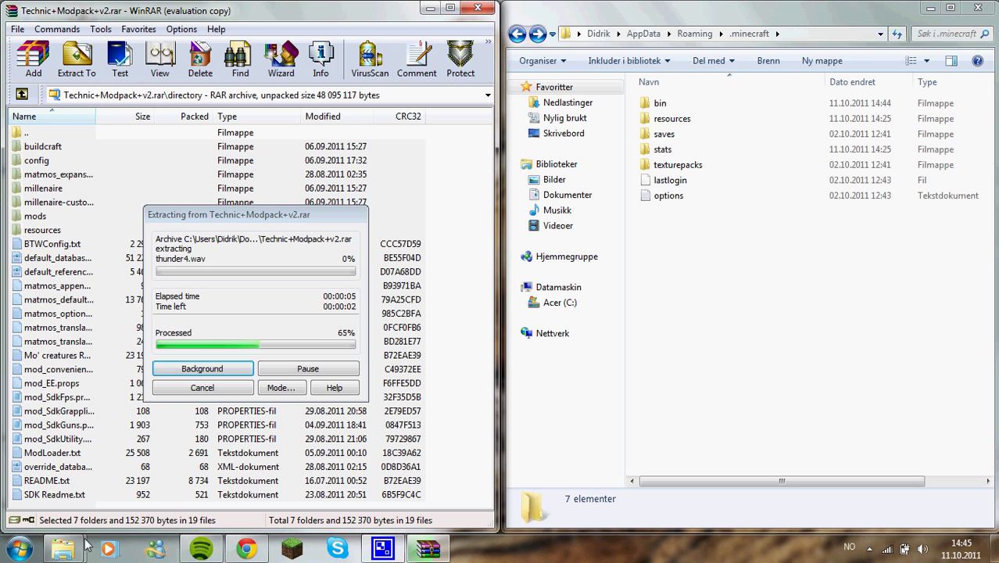
mouse_move(76, 547)
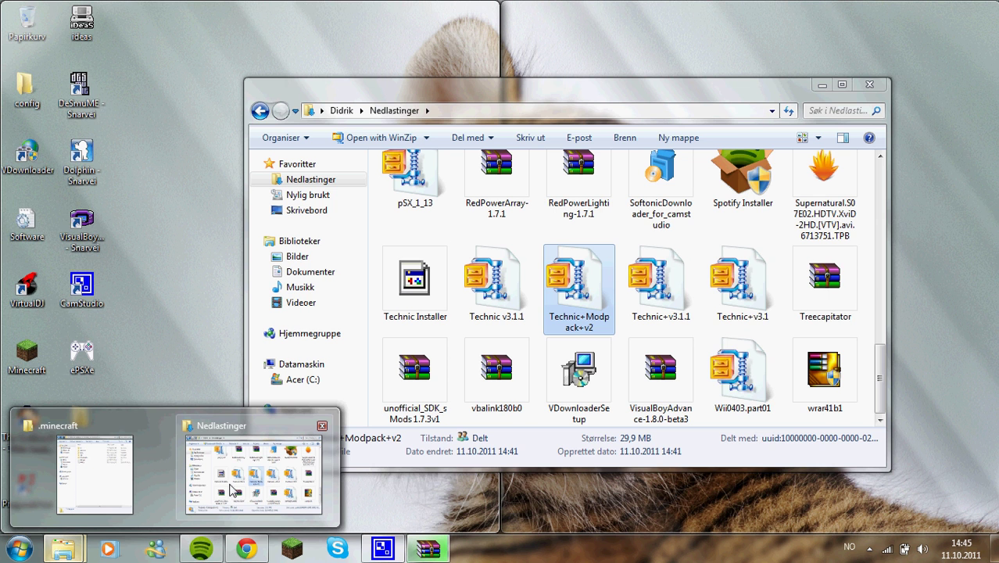
click(253, 470)
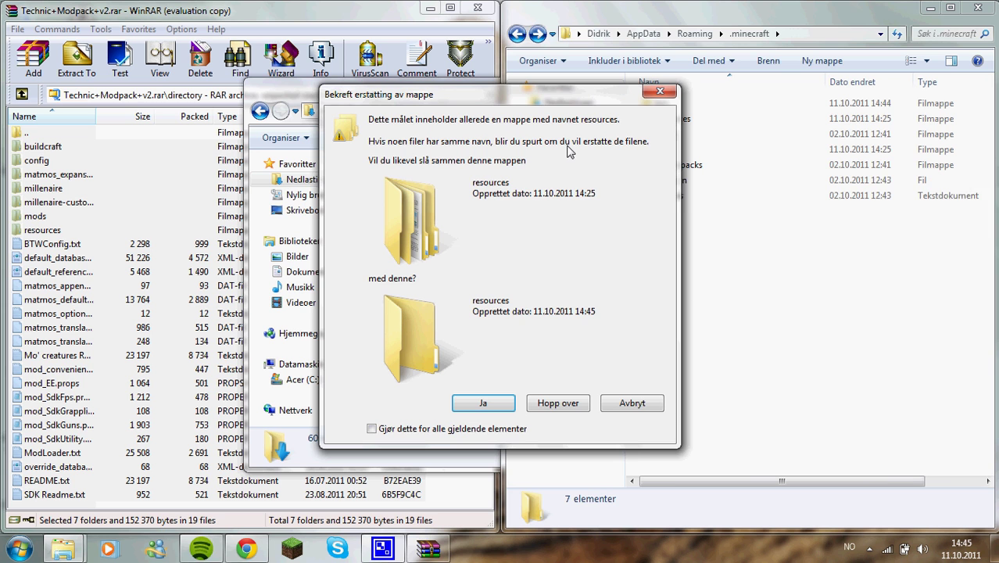
click(484, 404)
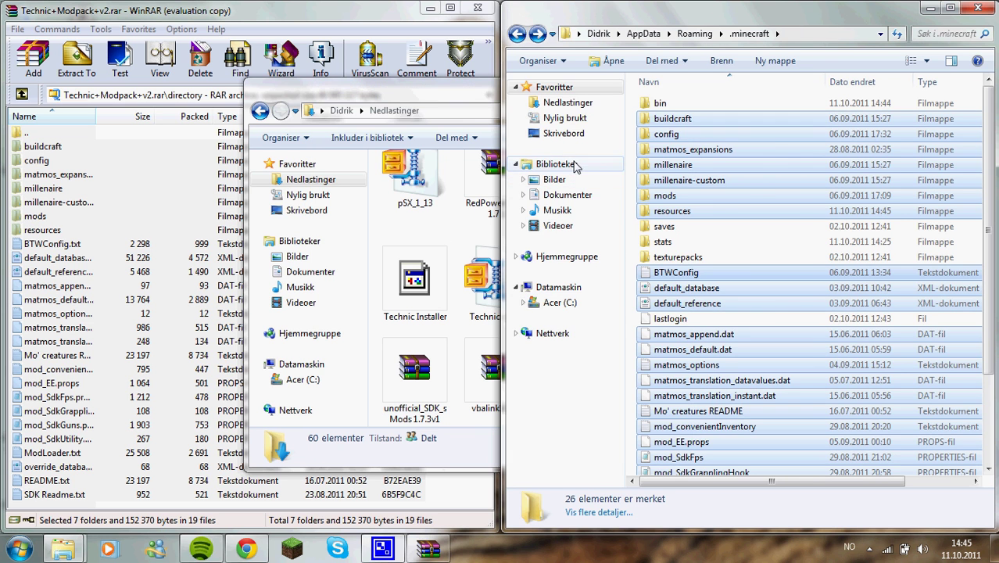
- Open the MC 1.7.3 mods folder in the Documents library using the Downloads explorer window
click(313, 168)
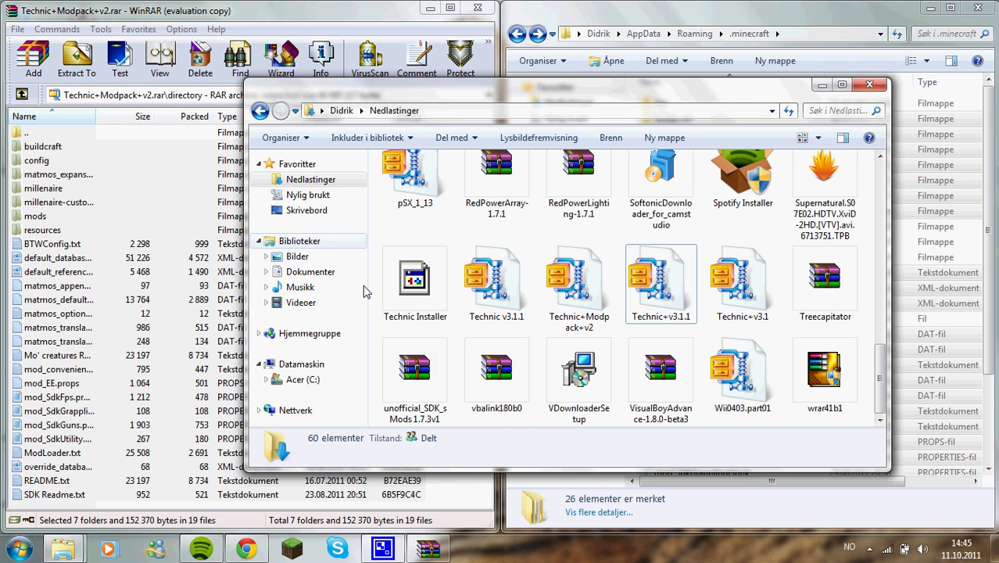
click(317, 287)
click(310, 272)
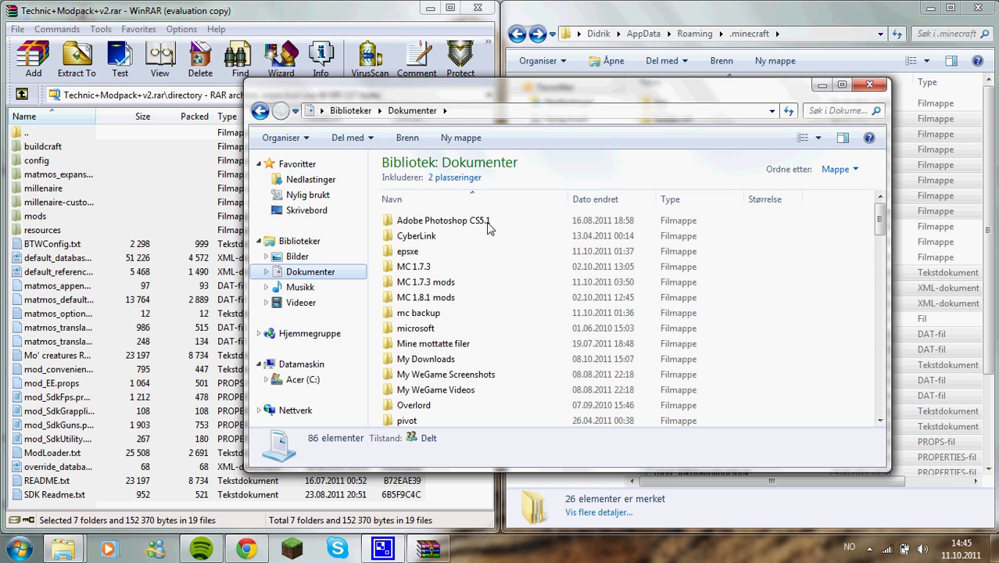
double_click(449, 286)
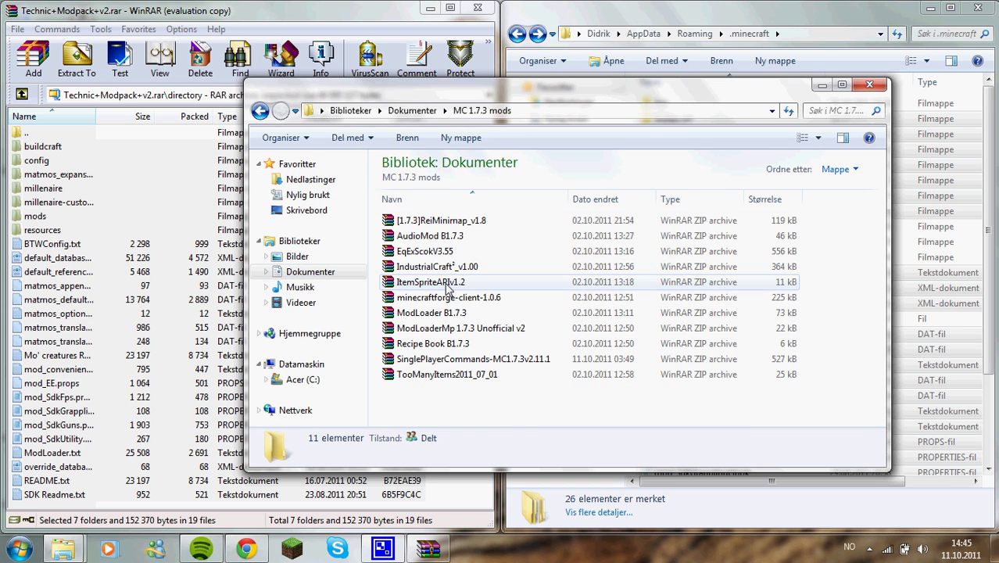
- Open TooManyItems2011_07_01.zip with all its class files selected, and open minecraft.jar from .minecraft's bin folder in WinRAR beside it
click(408, 374)
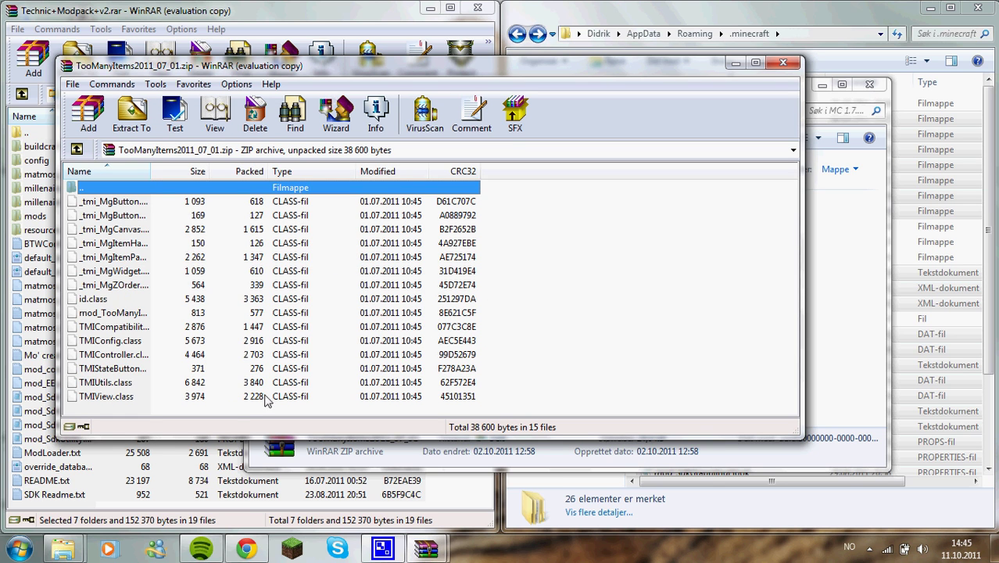
drag(231, 408, 227, 196)
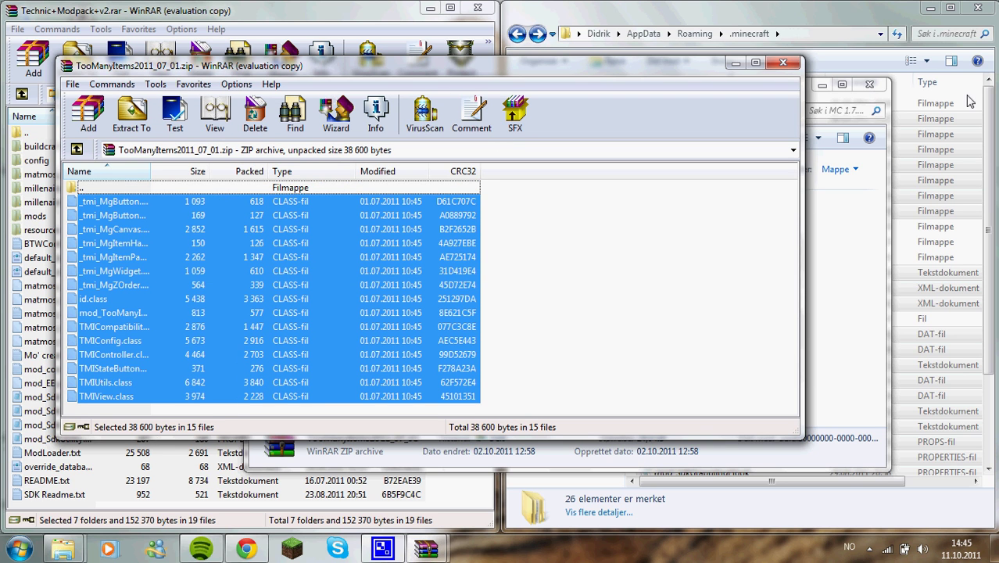
click(764, 14)
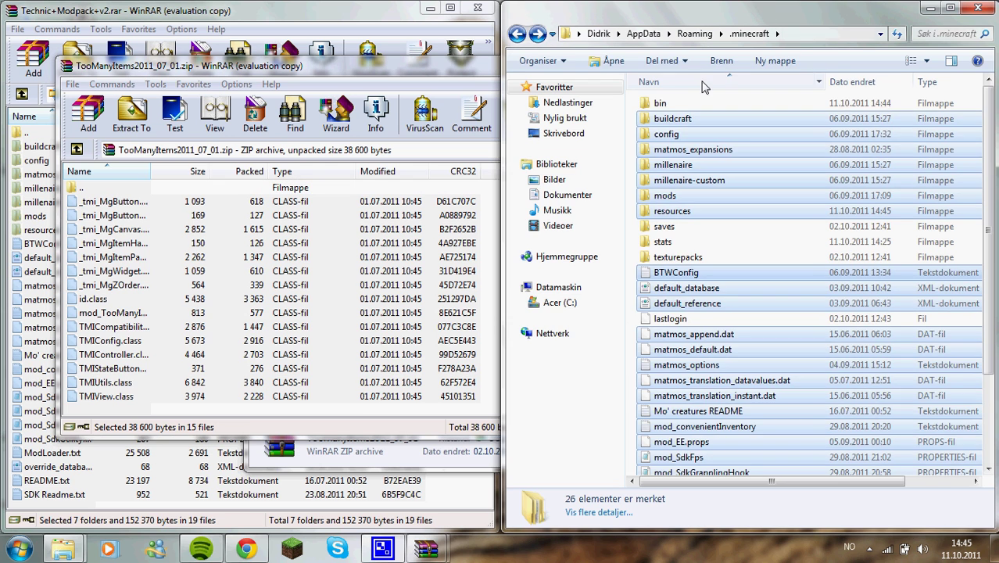
double_click(668, 103)
right_click(671, 150)
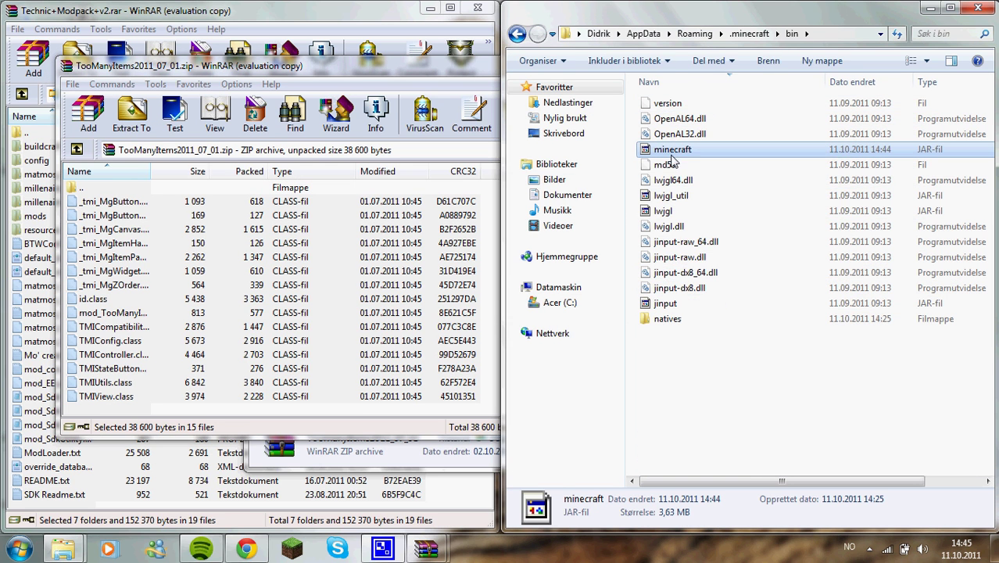
mouse_move(772, 219)
mouse_move(750, 195)
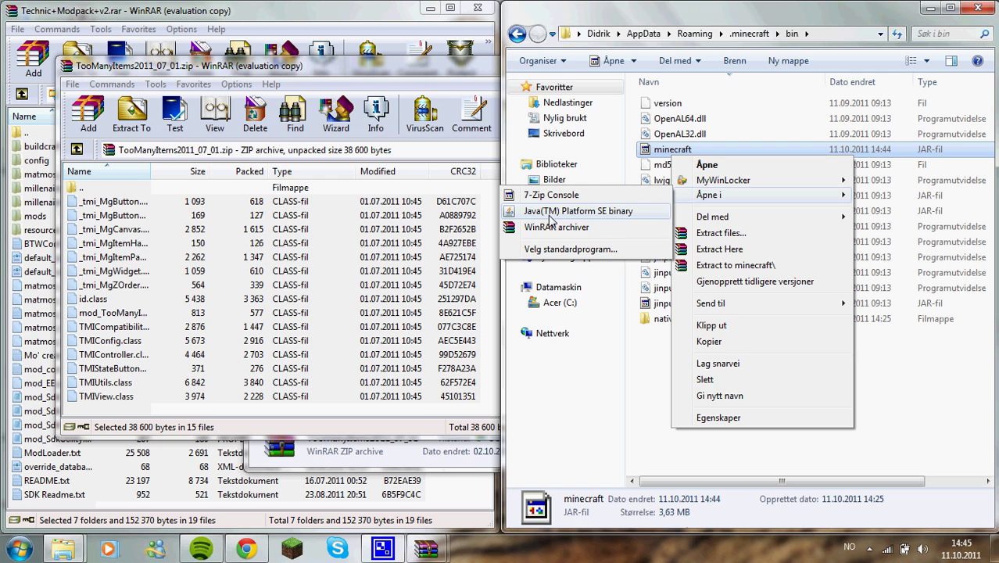
click(549, 228)
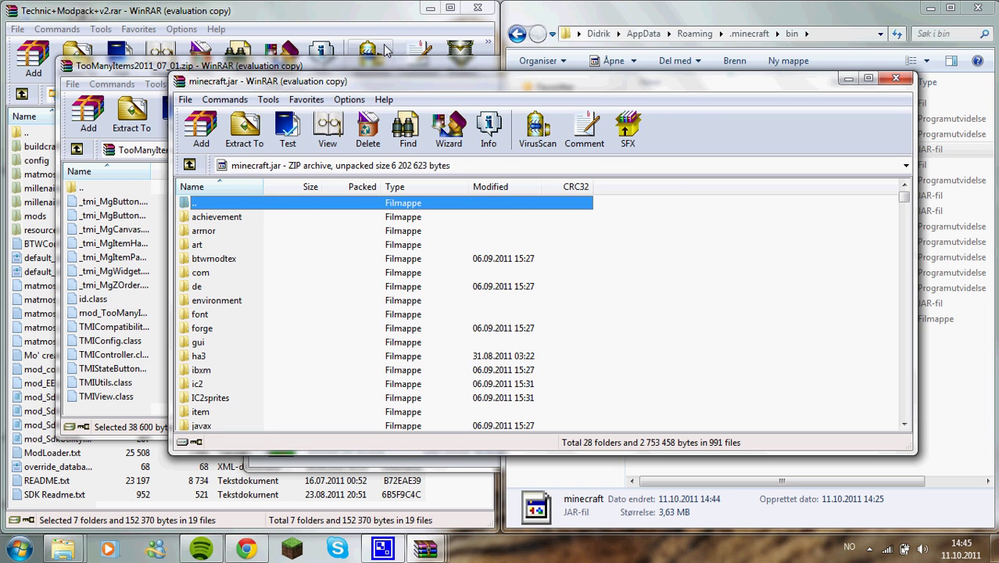
drag(325, 82, 555, 63)
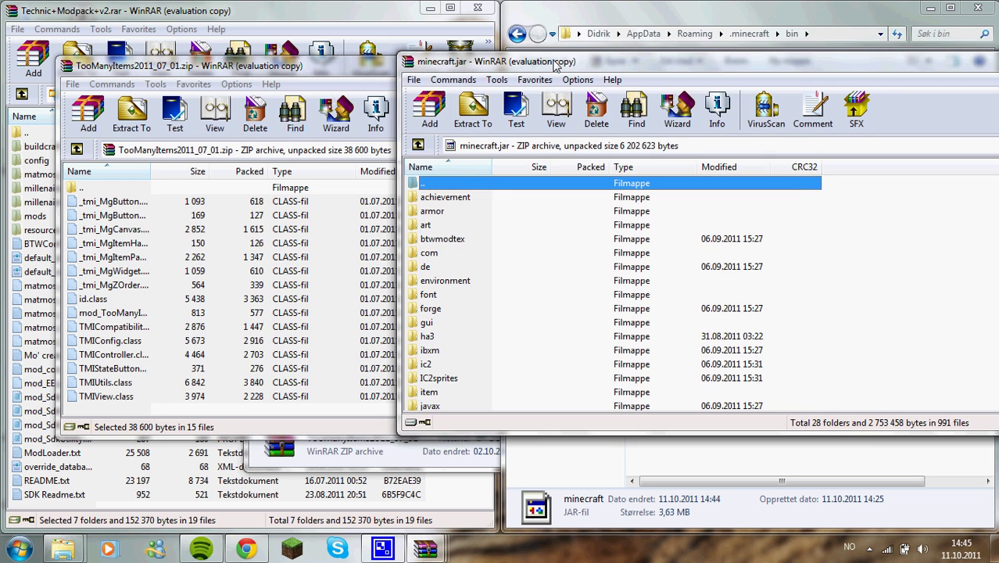
- Add all the TooManyItems class files to minecraft.jar using the default archive parameters
click(154, 334)
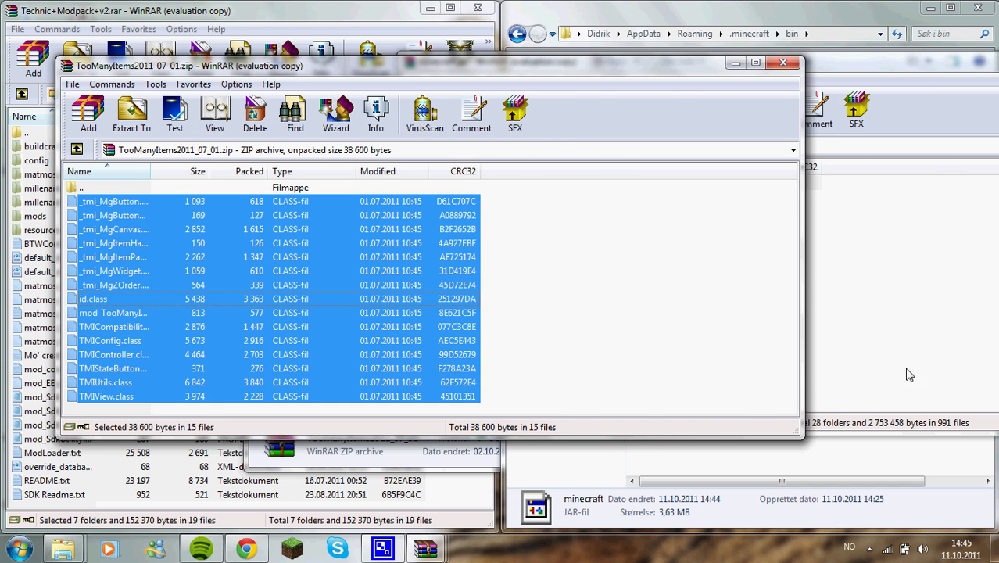
drag(907, 375, 907, 375)
click(785, 370)
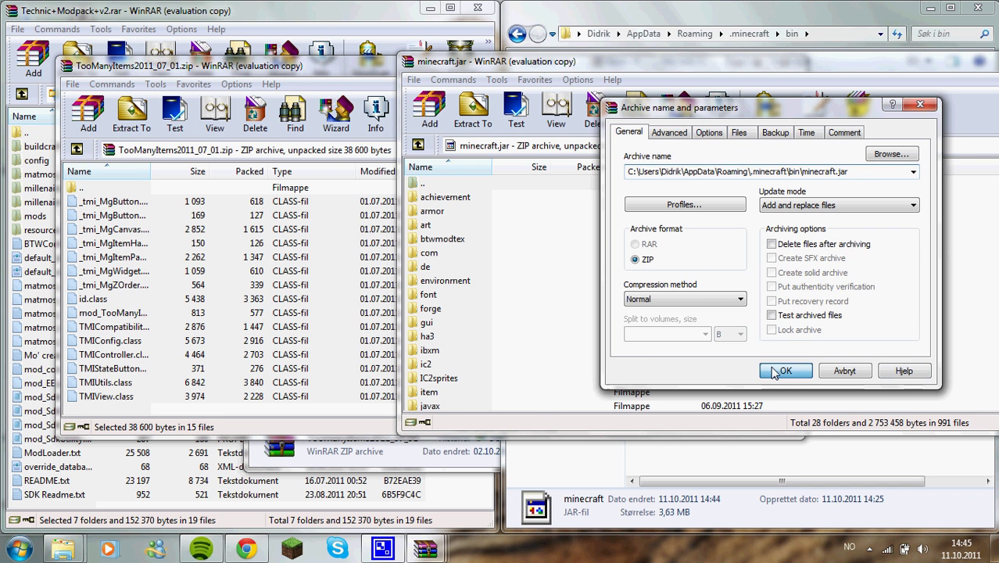
- Close minecraft.jar, the TooManyItems archive, both explorer windows and the Technic Modpack archive
drag(809, 63, 506, 81)
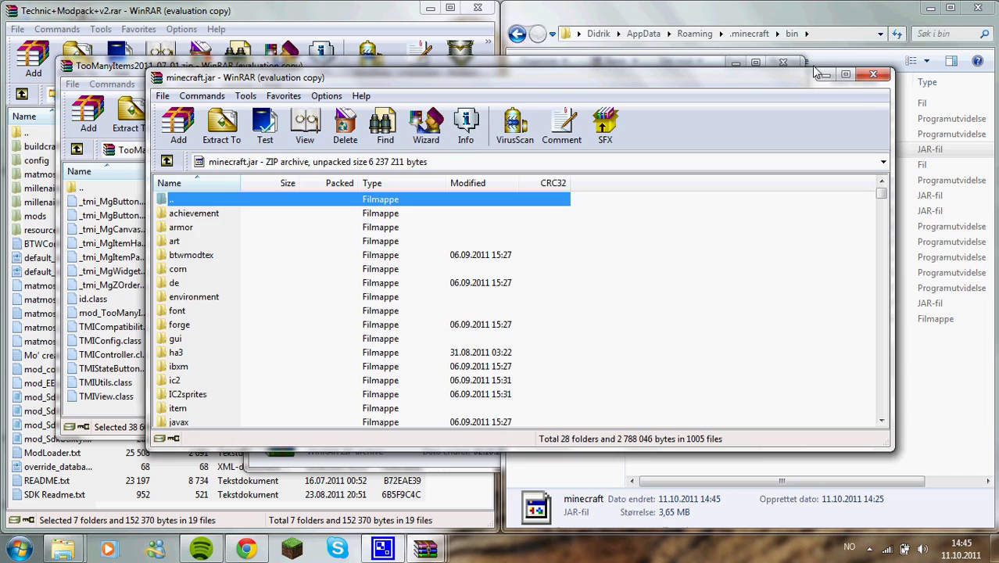
click(884, 76)
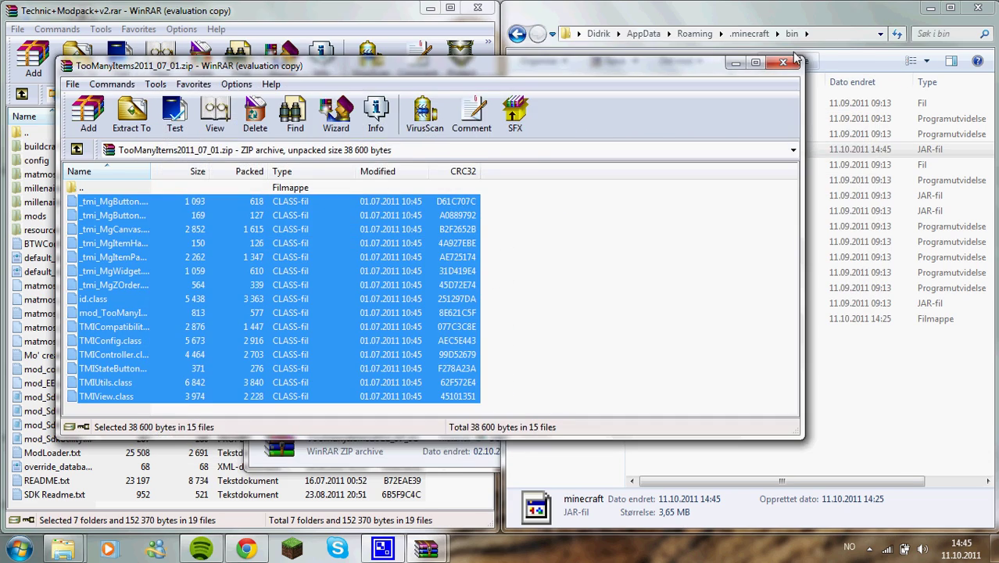
click(805, 63)
click(991, 11)
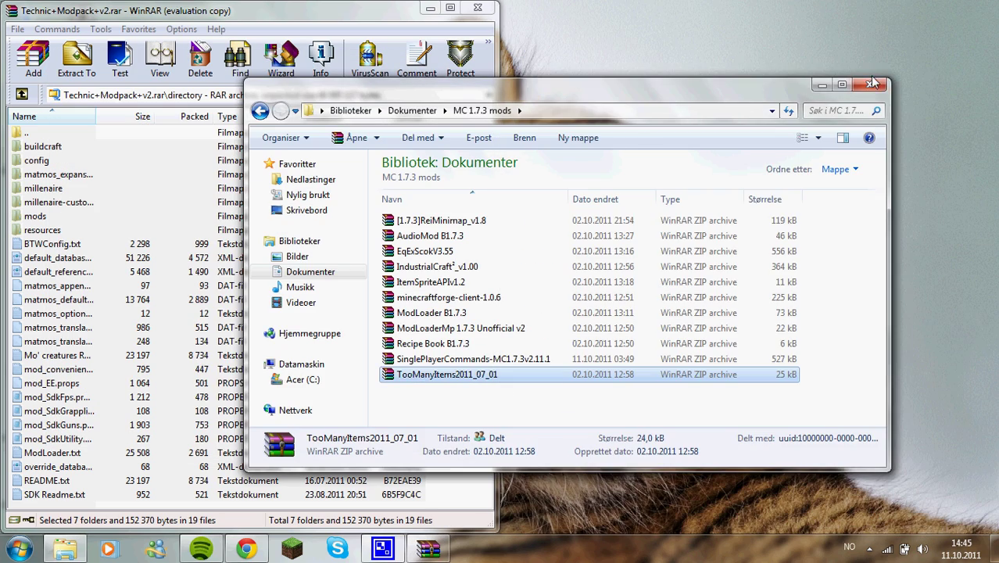
click(978, 32)
click(480, 8)
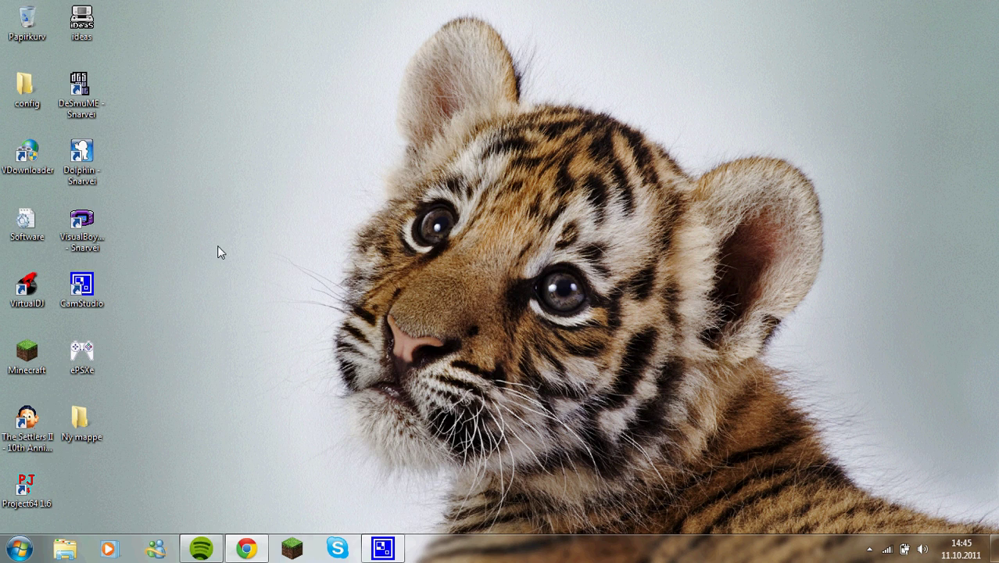
- Start Minecraft in a maximized launcher, log in with the remembered account and decline the update
click(290, 552)
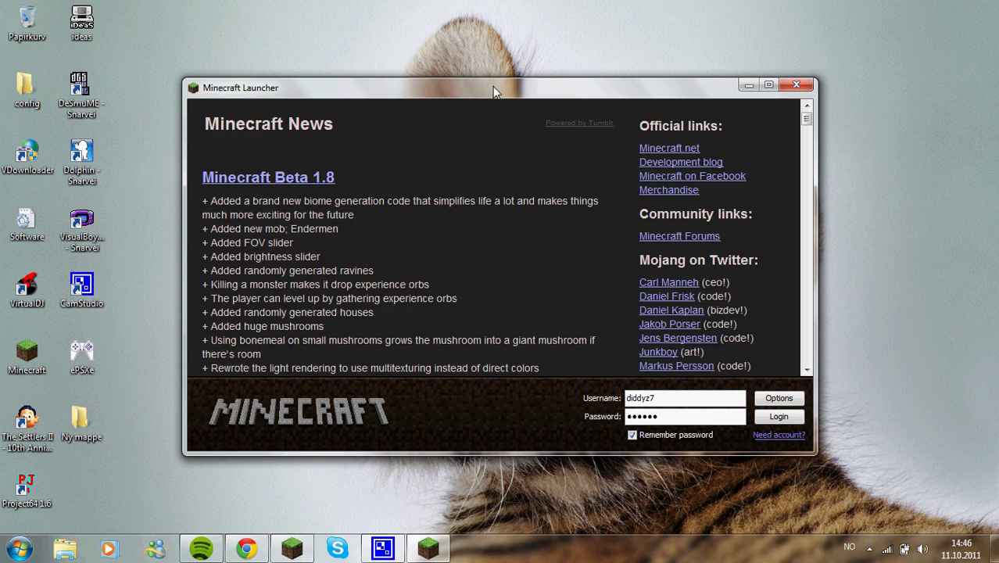
double_click(493, 86)
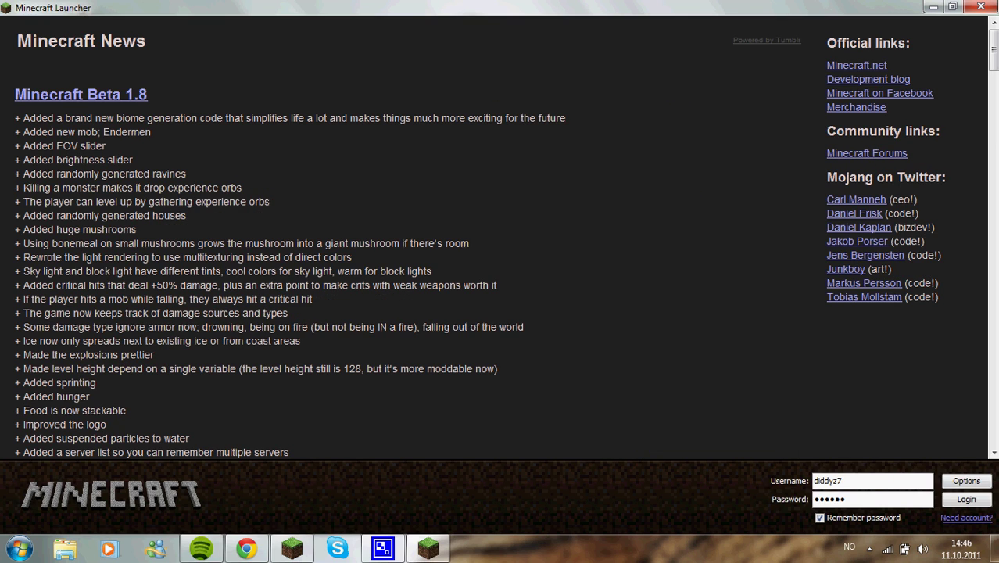
click(966, 500)
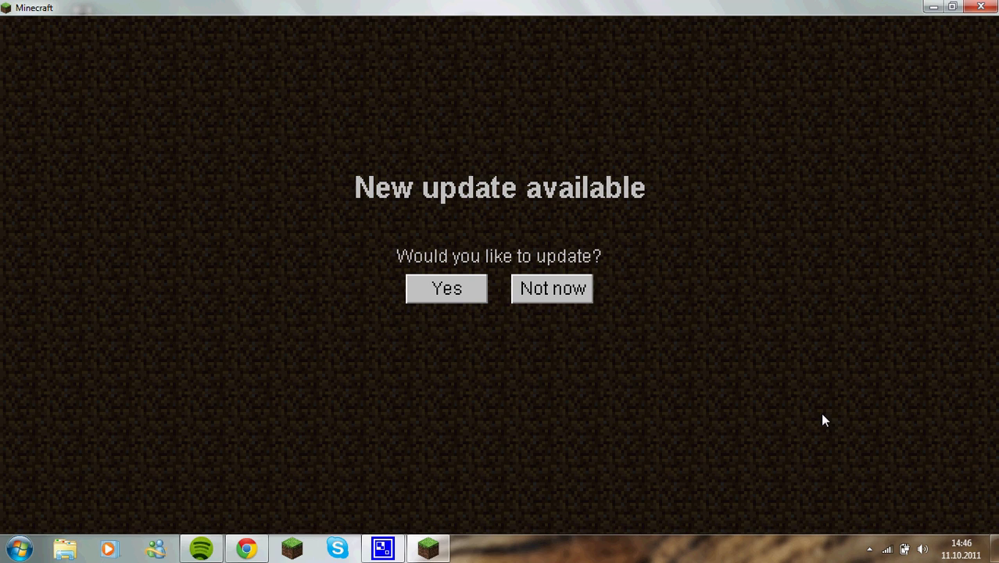
click(556, 290)
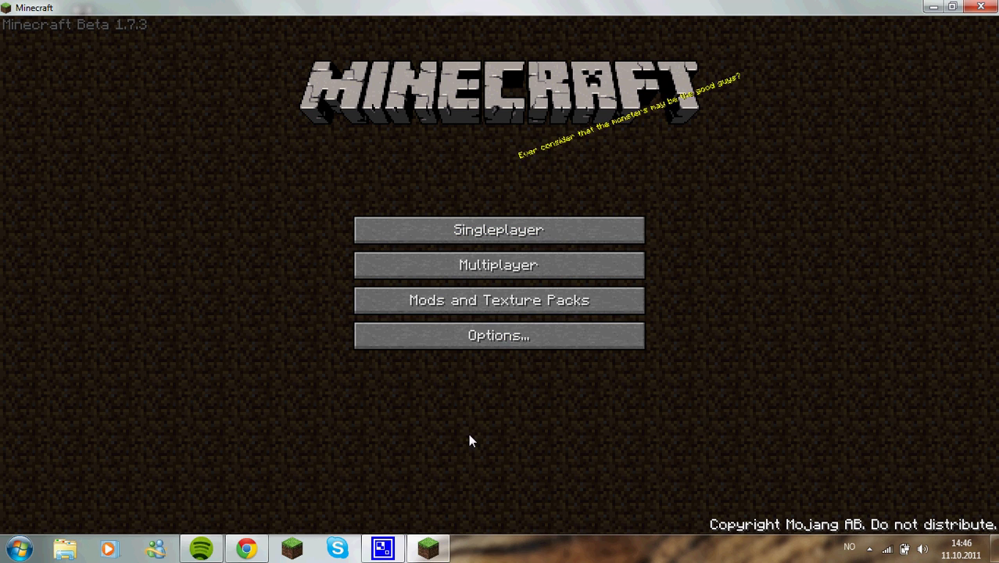
- Turn the music and sound off in the game options
click(472, 335)
drag(424, 124, 212, 139)
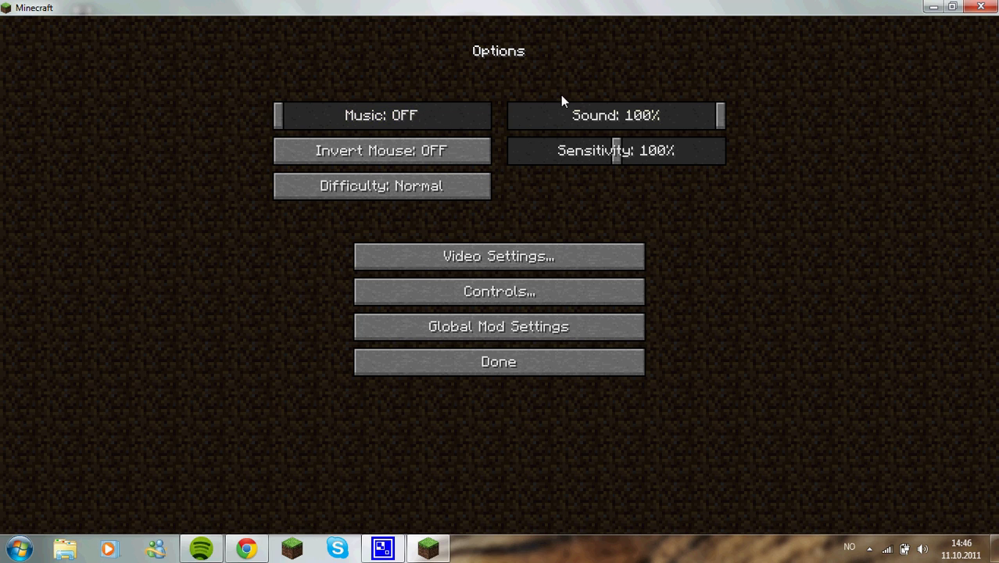
drag(561, 114, 511, 115)
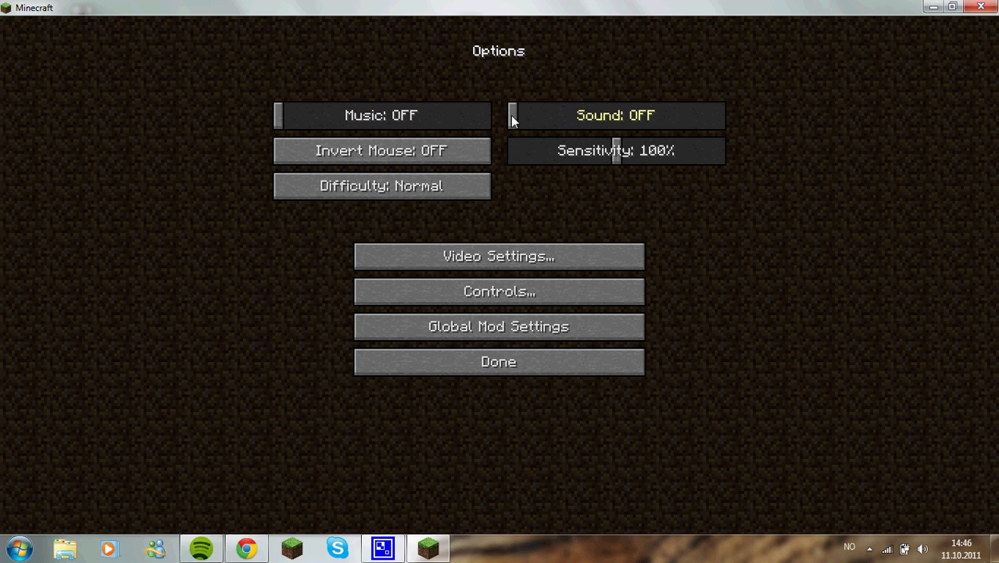
- Set the GUI scale to Small in the video settings
click(429, 257)
click(437, 225)
click(474, 232)
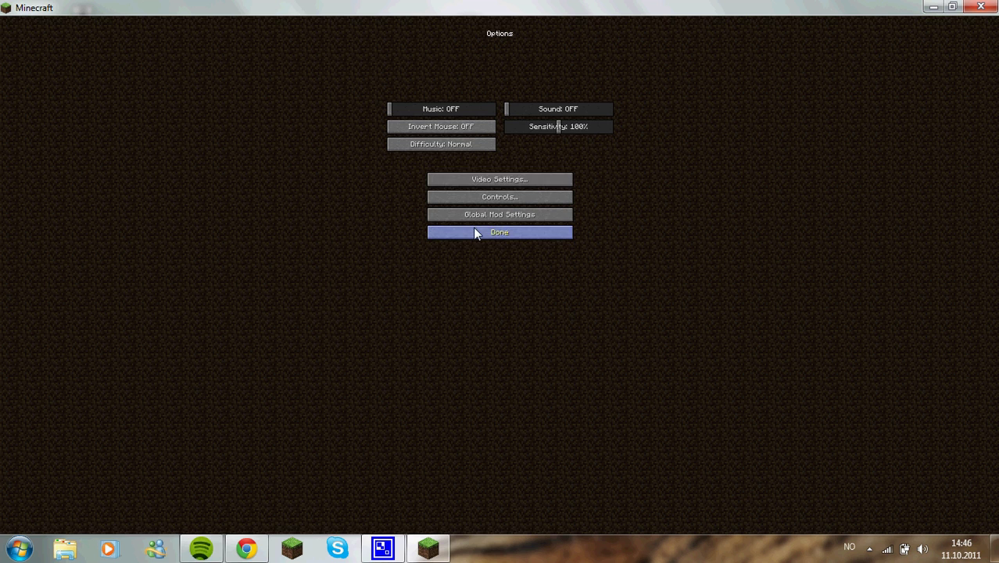
- Set the render distance to Normal and the graphics to Fast in the video settings
click(528, 182)
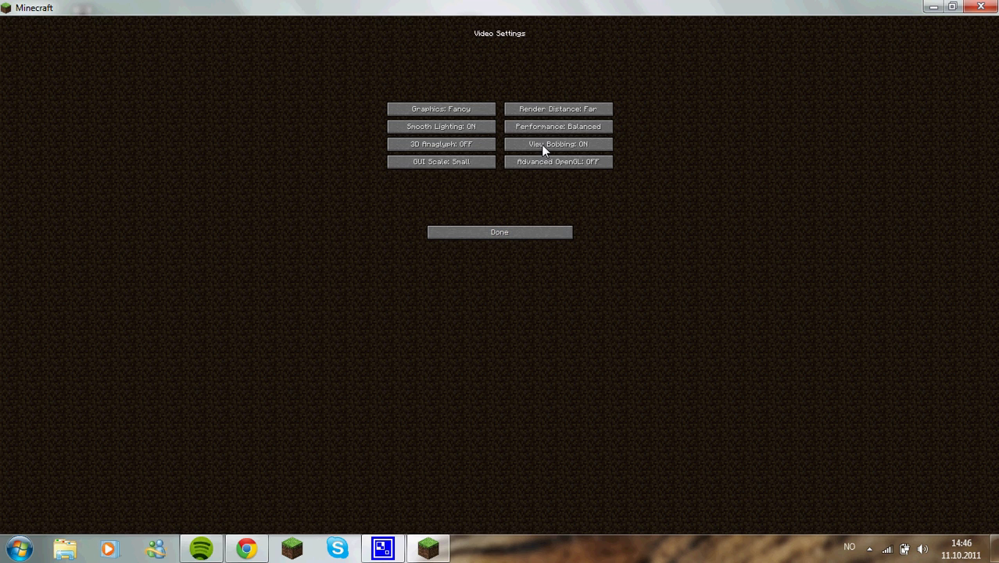
click(543, 111)
click(473, 111)
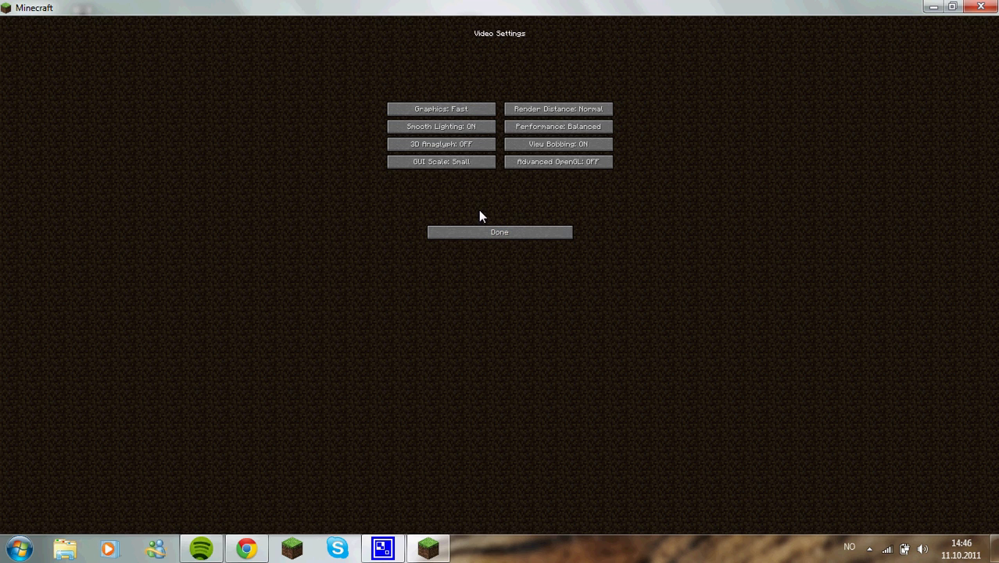
click(482, 232)
- Review the key bindings in the controls settings and return to the main menu
click(480, 197)
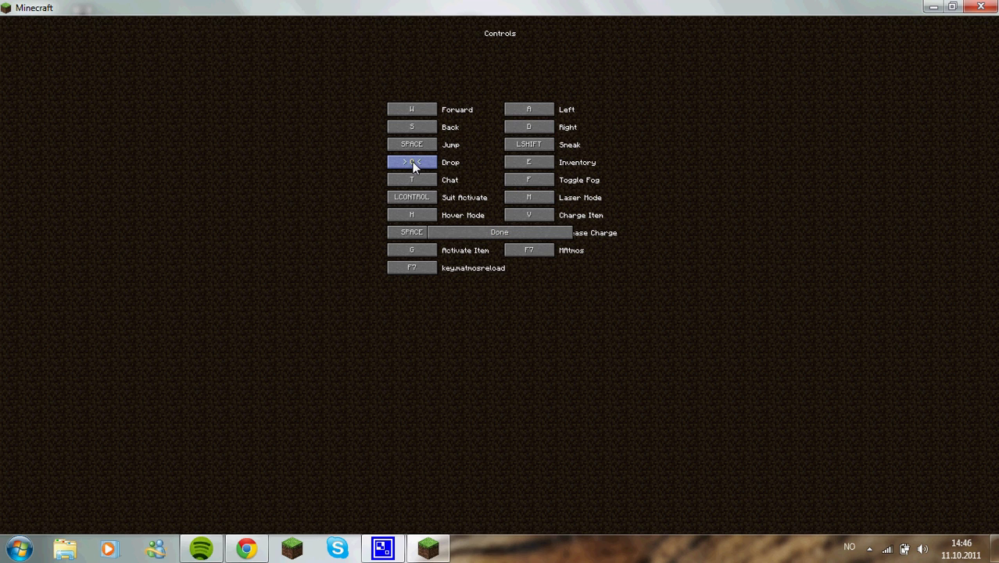
click(480, 232)
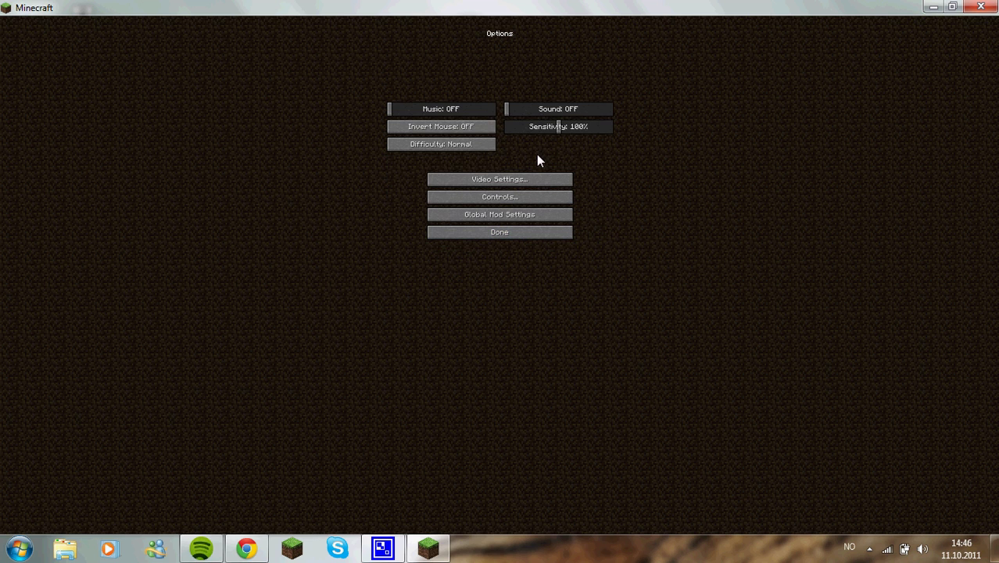
click(476, 234)
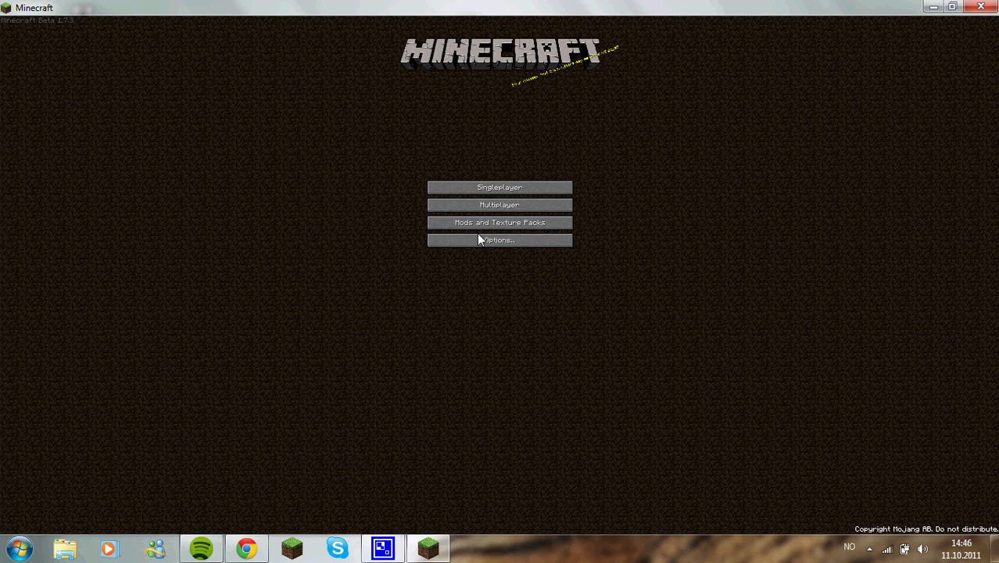
- Set the GUI scale to Normal in the video settings and return to the main menu
click(480, 239)
click(450, 177)
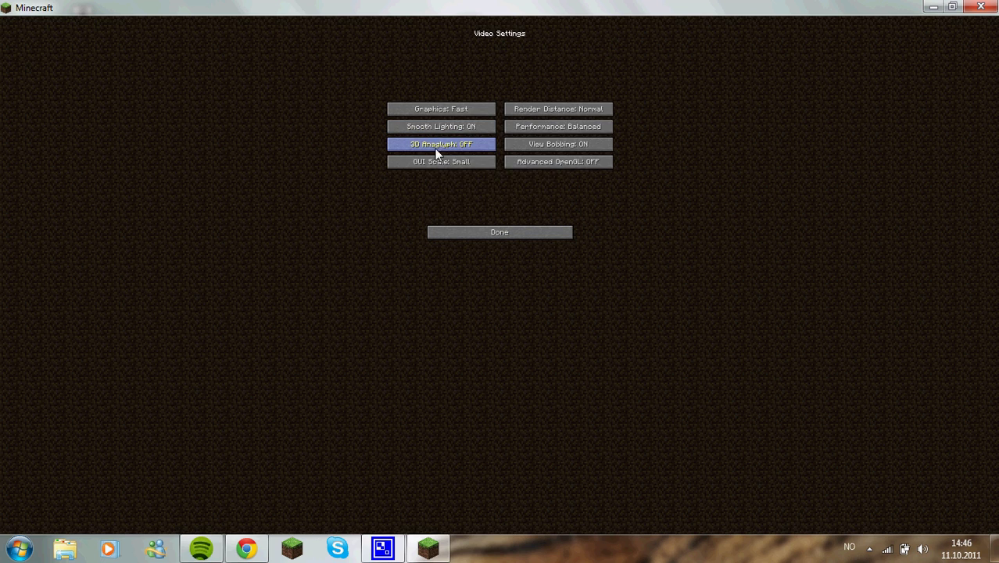
click(436, 161)
click(435, 156)
click(423, 154)
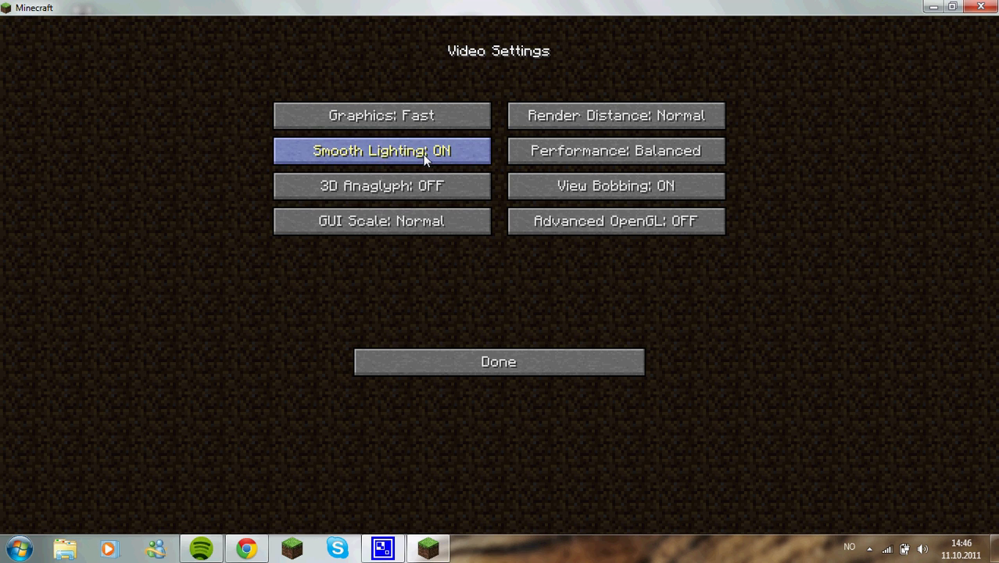
click(430, 229)
click(438, 358)
click(473, 363)
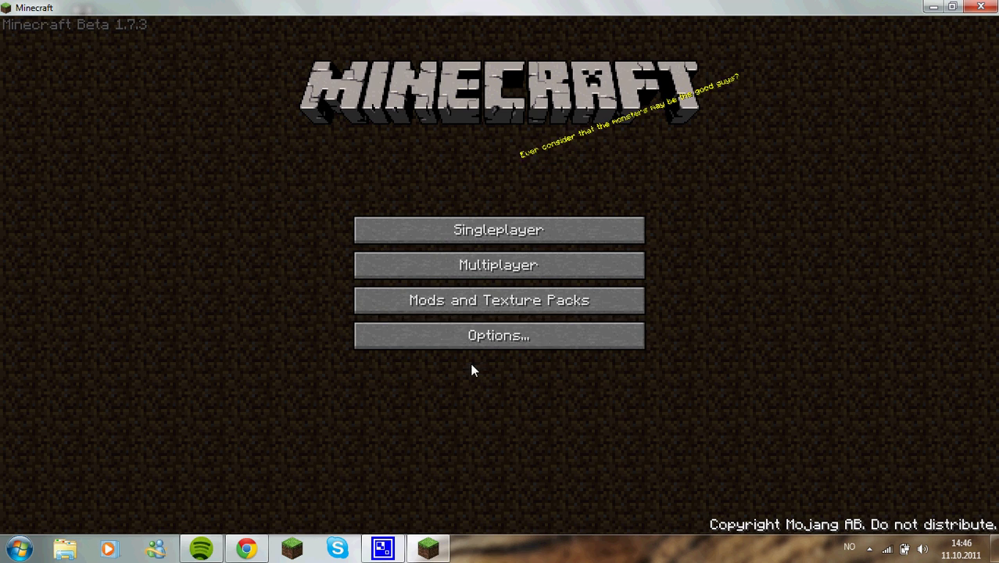
- Load a singleplayer world and walk along the sand path and snowy ground to view the village buildings
click(479, 241)
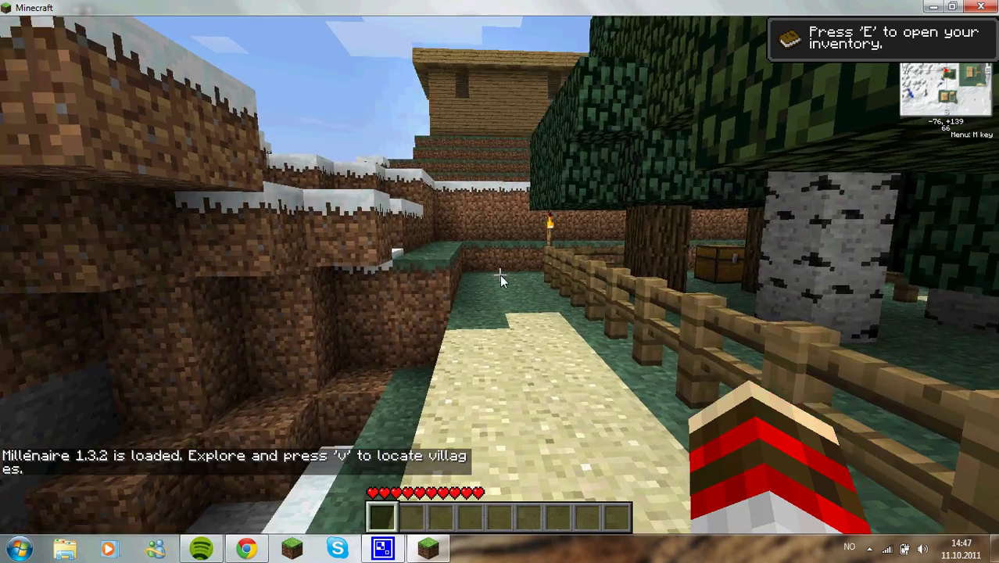
key(w)
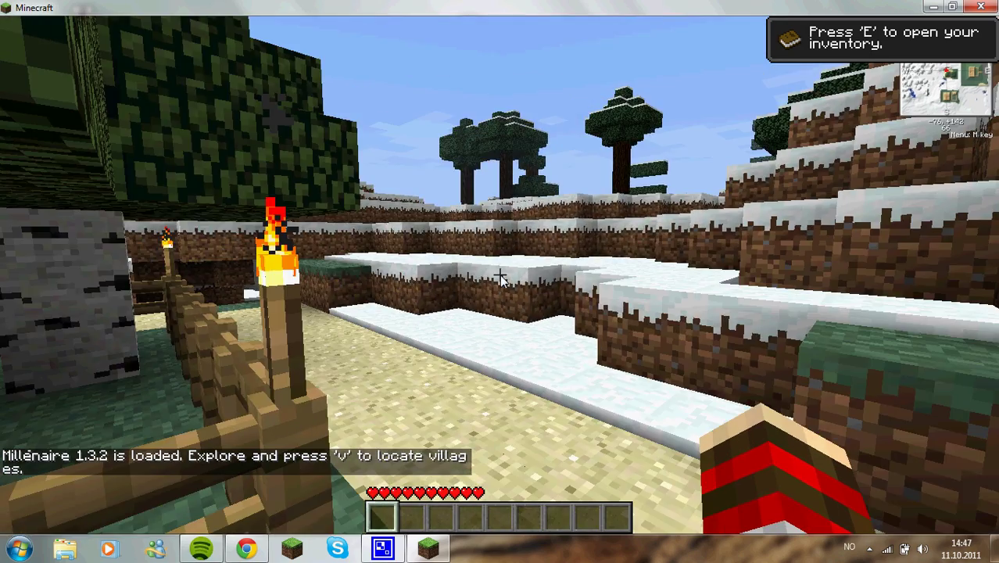
key(w)
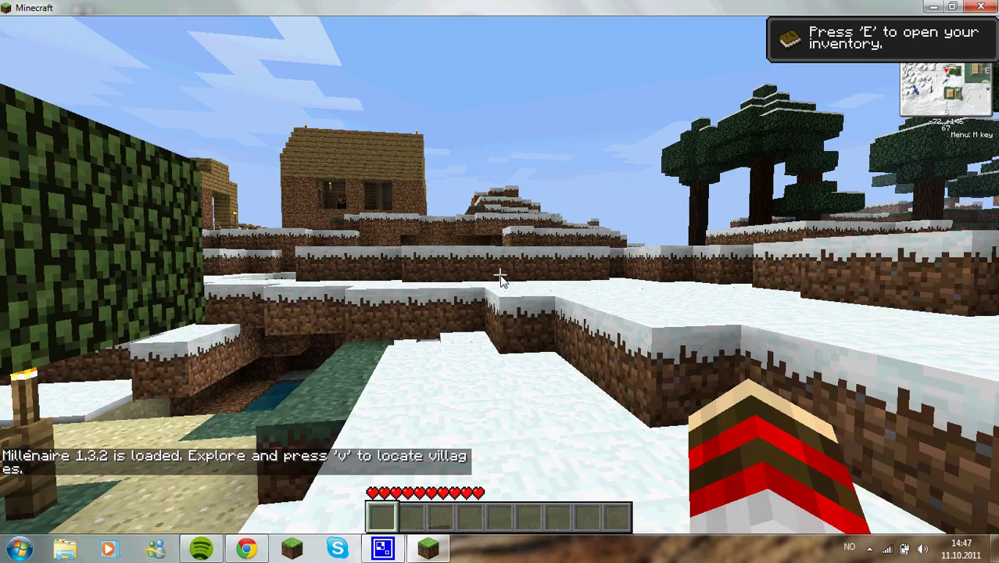
key(w)
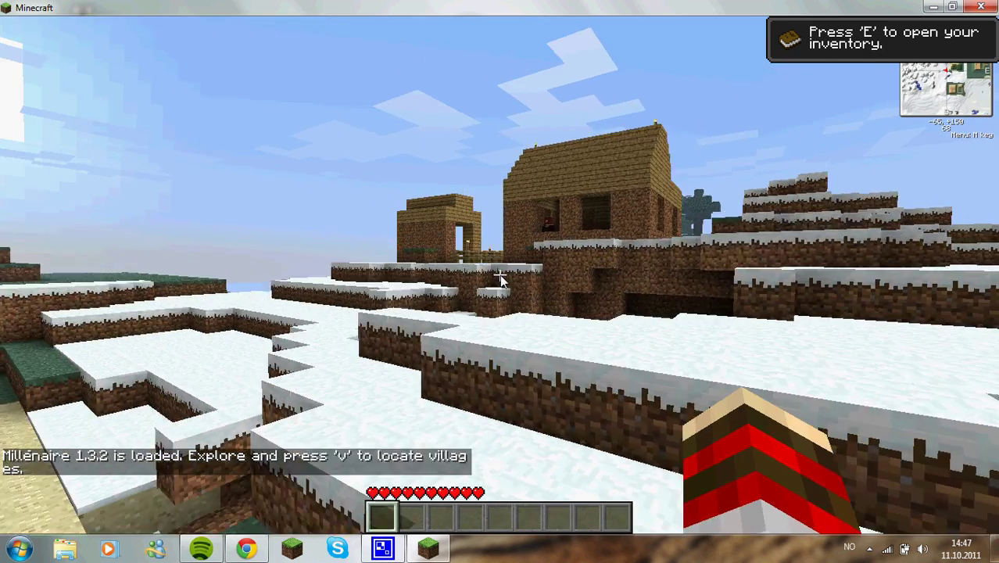
key(w)
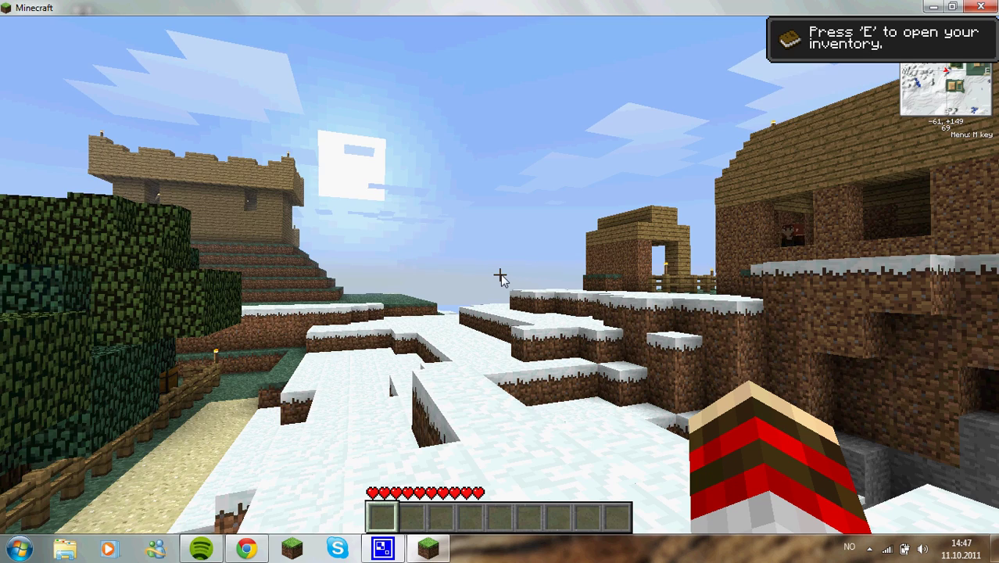
mouse_move(502, 282)
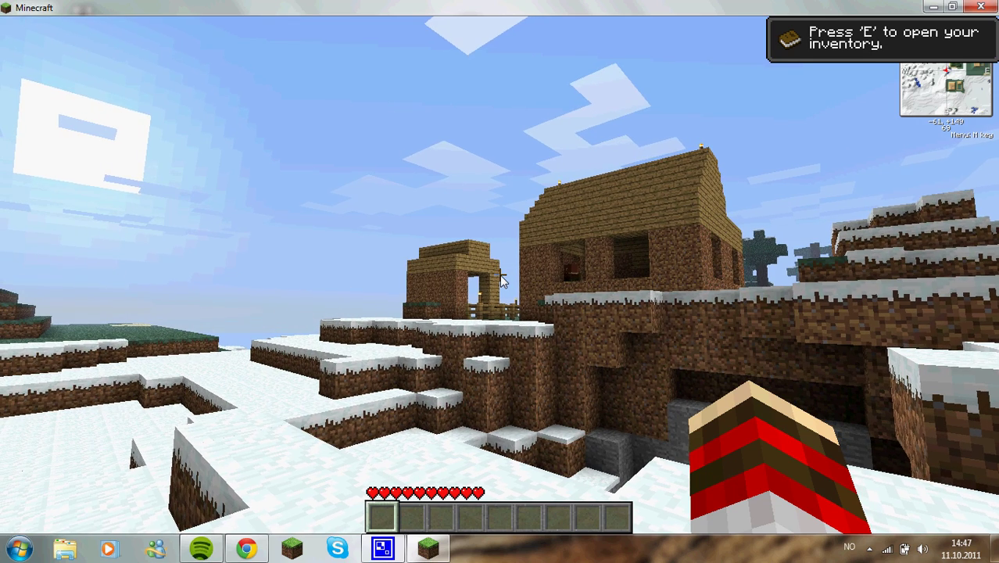
- Open the inventory and add a stack of Red Alloy Ingots from the third page of the TooManyItems list
key(e)
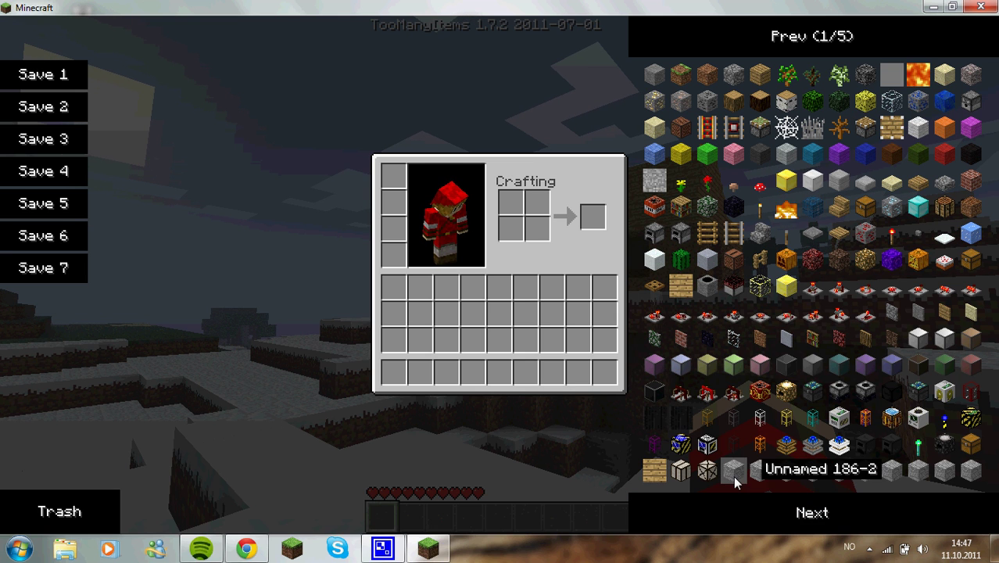
click(798, 512)
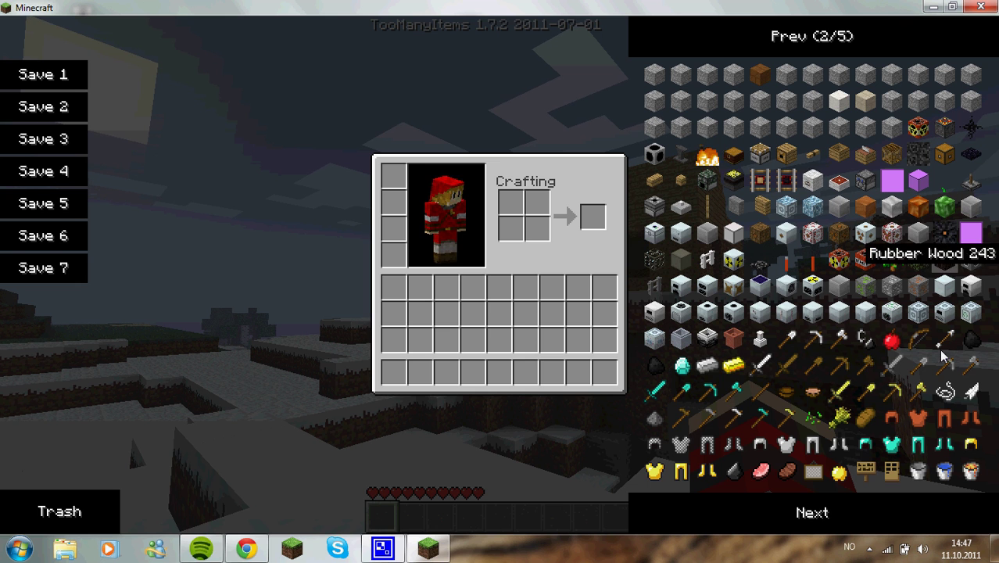
click(926, 506)
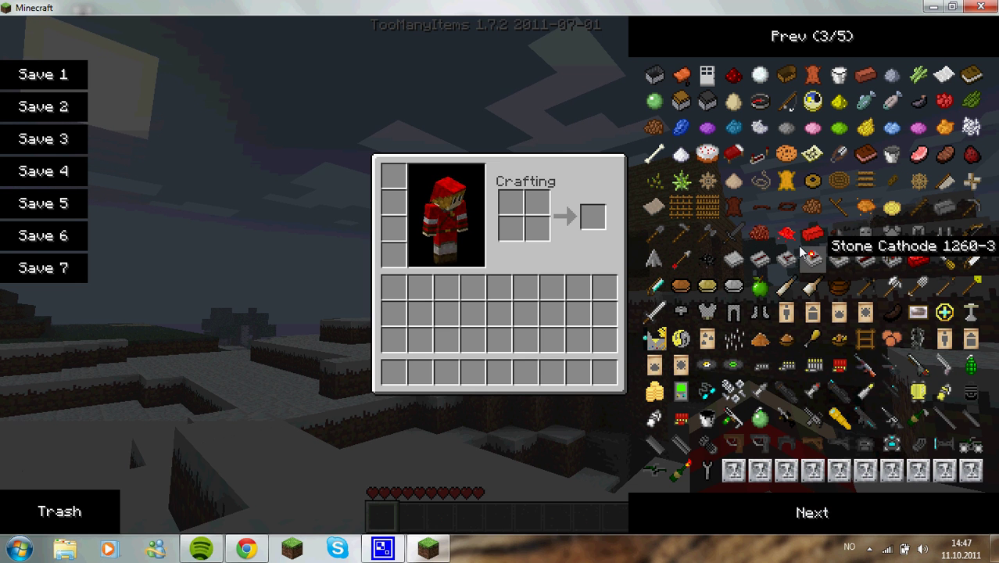
click(914, 267)
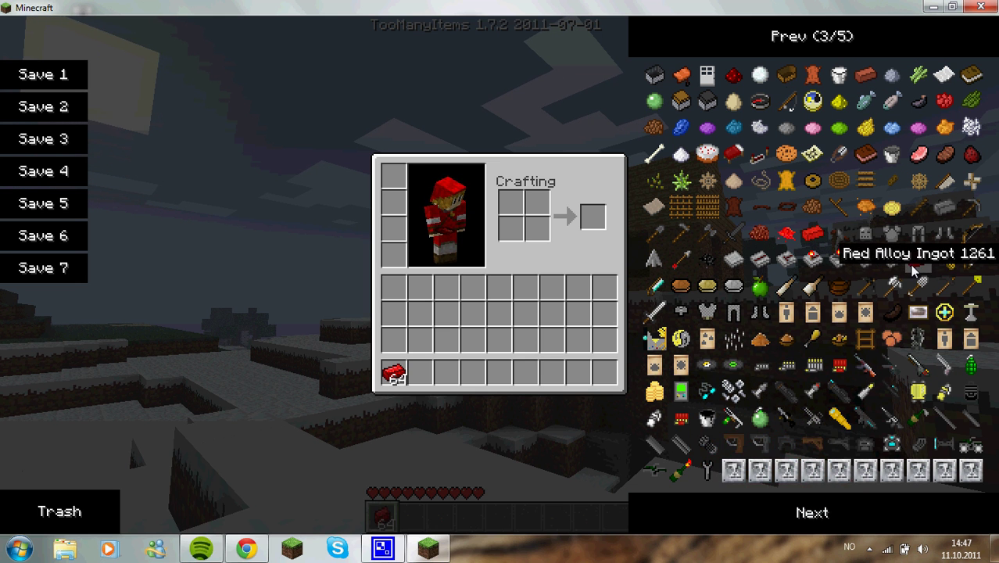
- Get a crafting table from the first TooManyItems page, then place it on the snow and open it
click(762, 31)
click(766, 36)
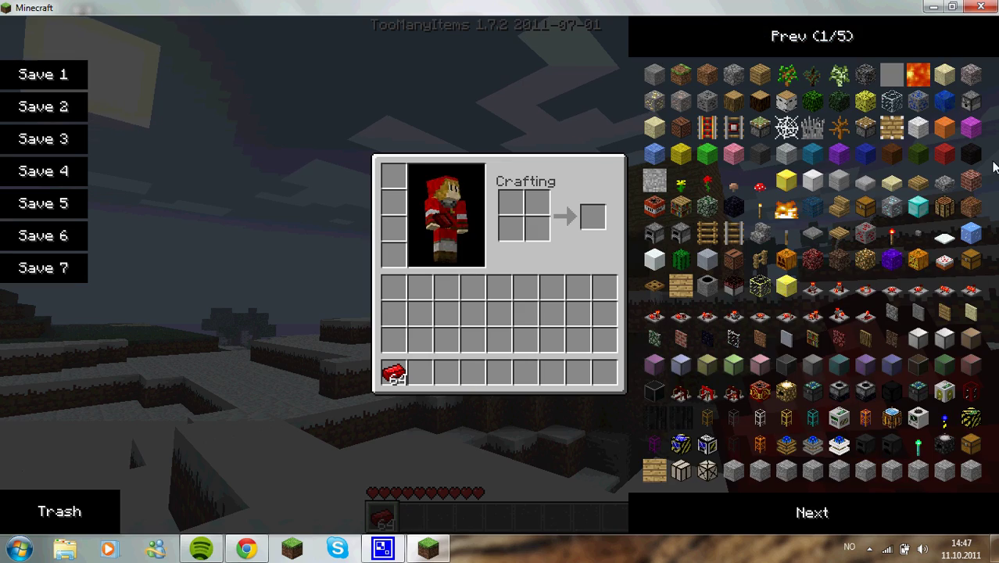
click(945, 206)
key(e)
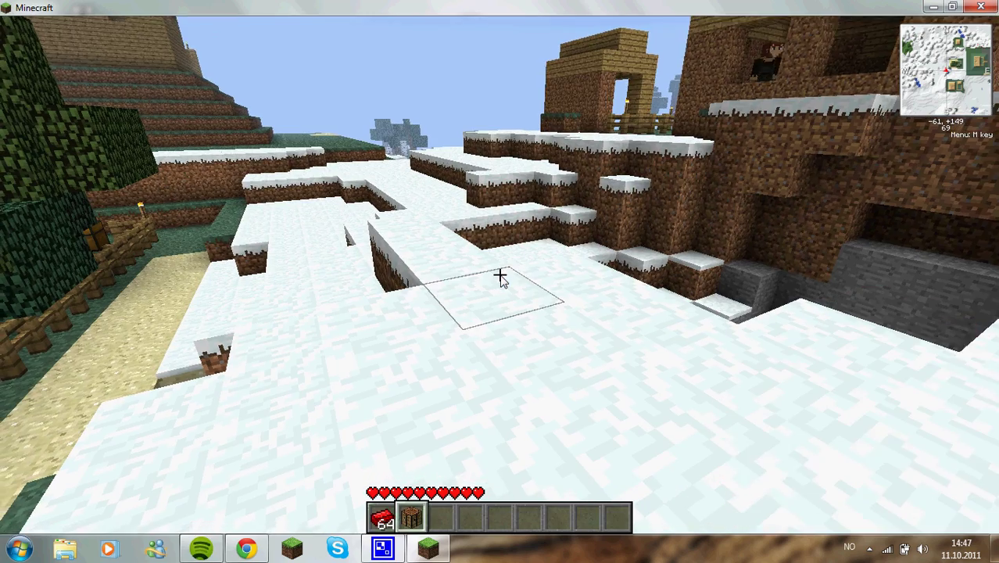
key(2)
right_click(502, 279)
right_click(502, 279)
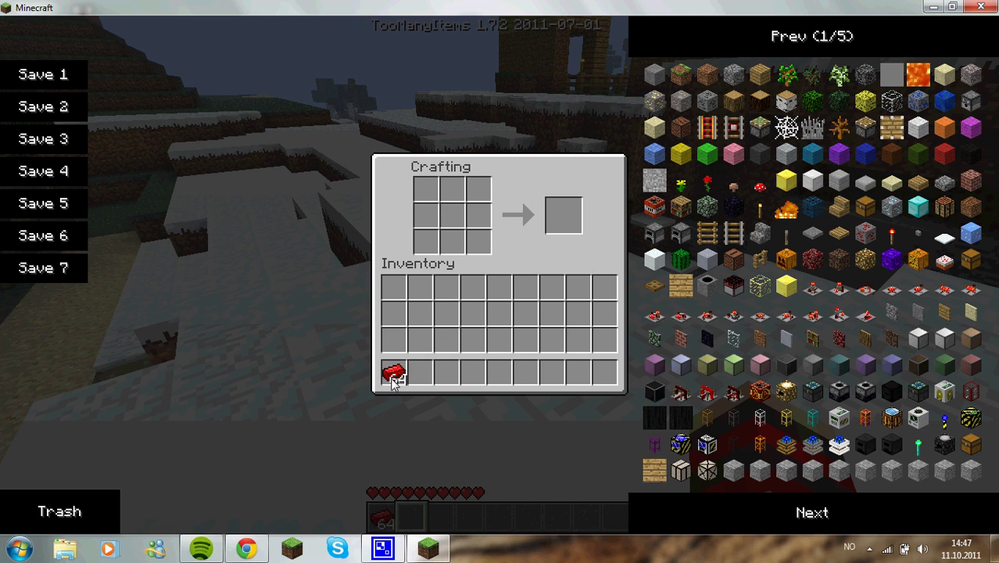
- Craft wire from three Red Alloy Ingots stacked in the crafting grid's middle column and put it in the hotbar
click(394, 374)
right_click(452, 191)
right_click(451, 241)
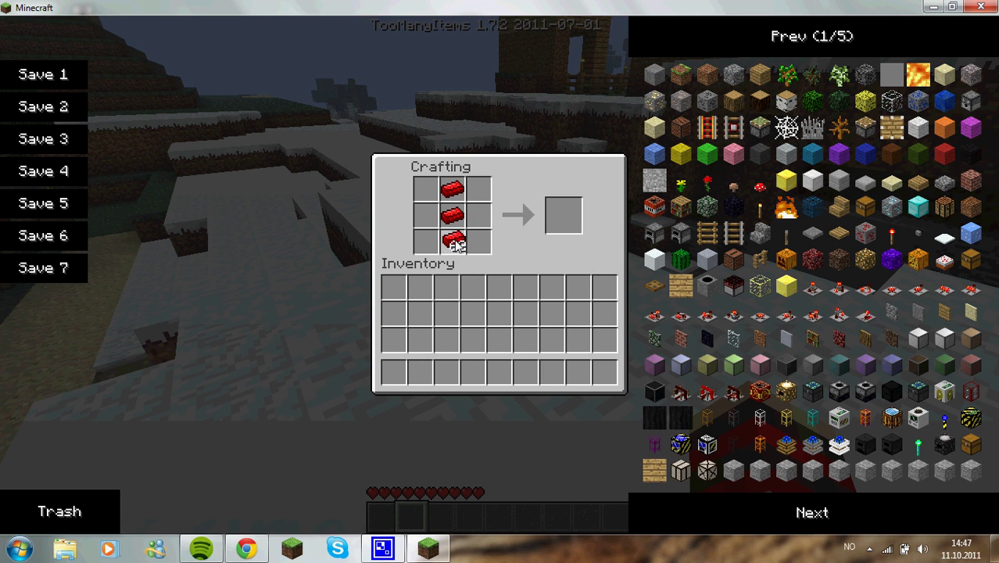
click(499, 316)
click(565, 217)
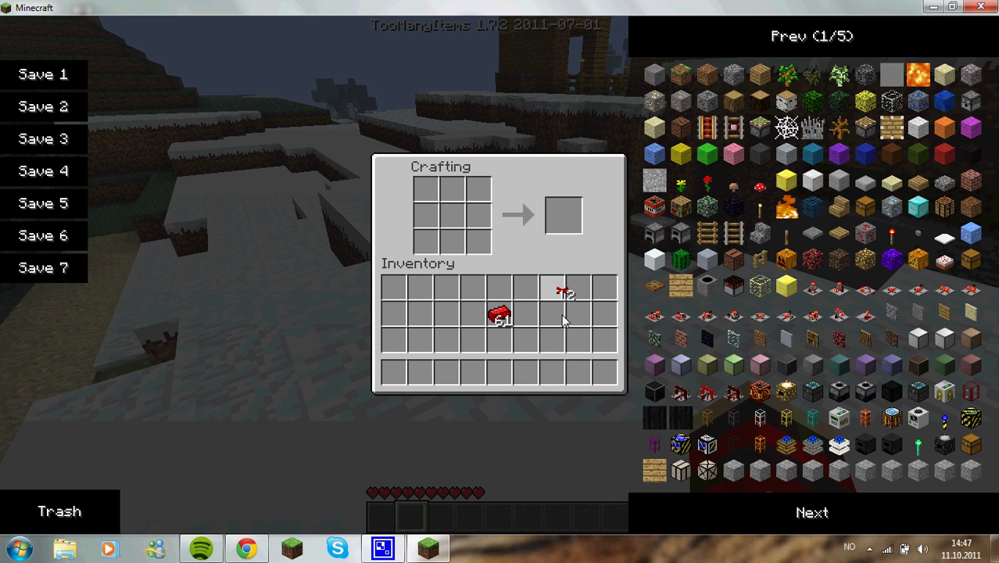
click(552, 374)
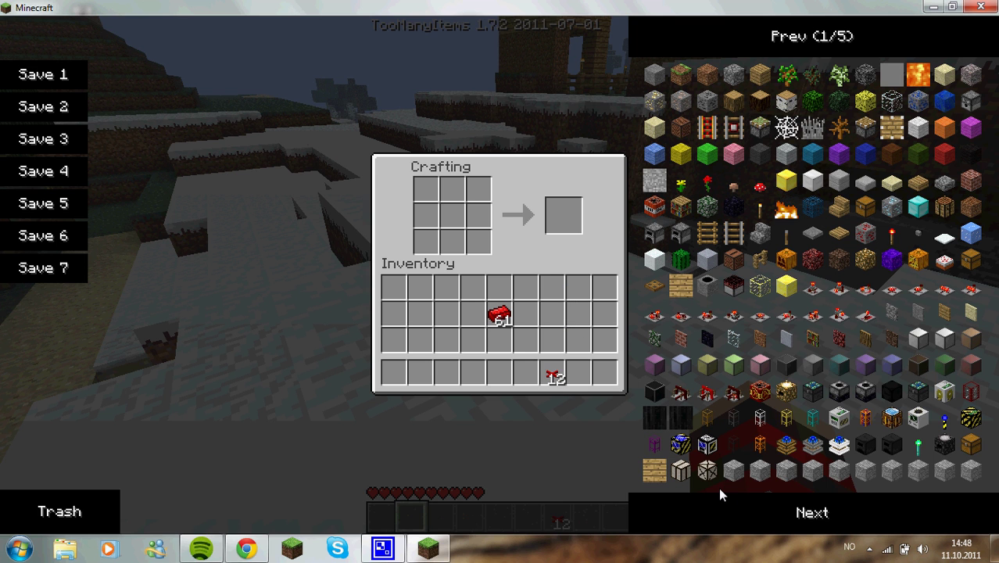
click(817, 507)
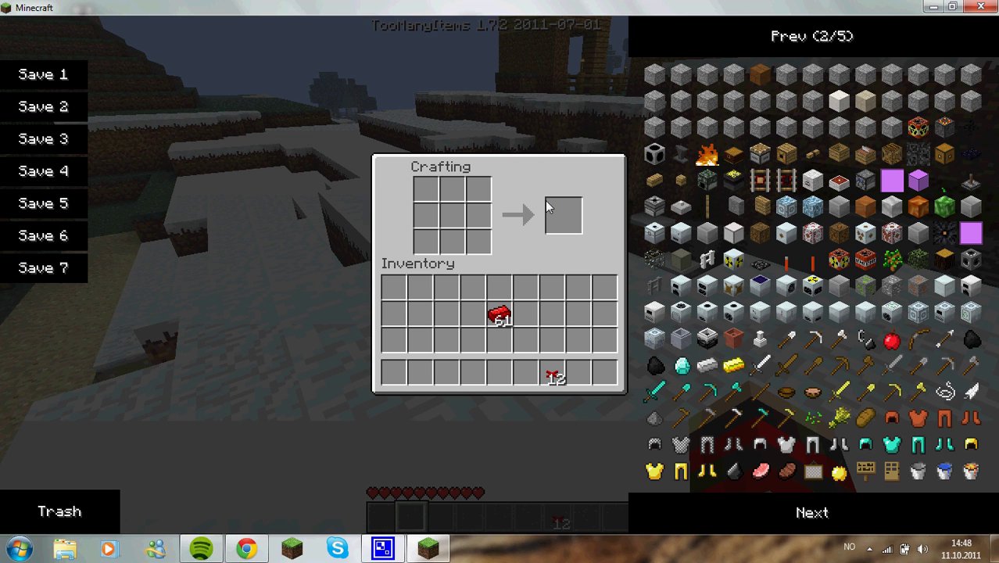
key(Escape)
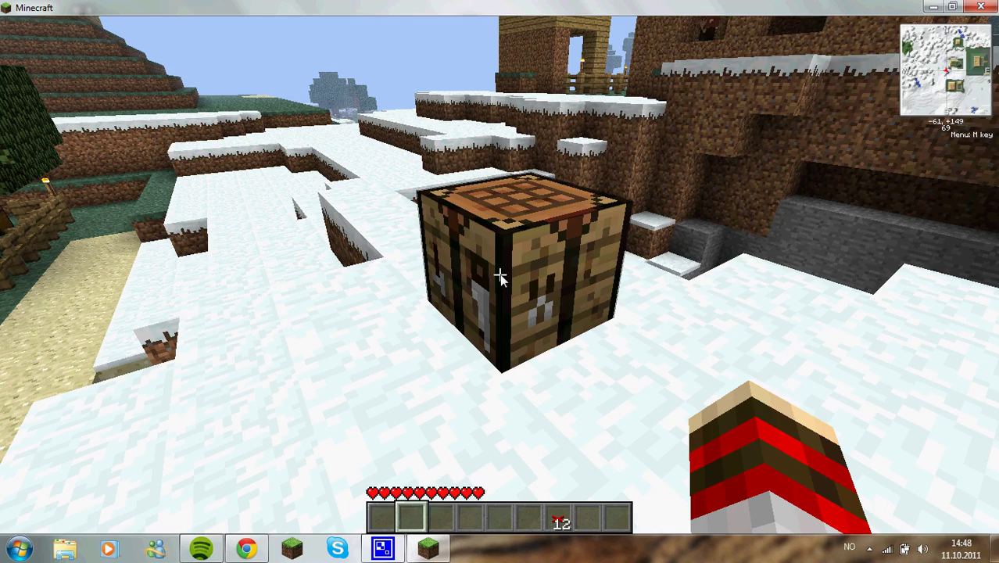
- Save and quit the singleplayer world, and close the game
key(Escape)
click(568, 309)
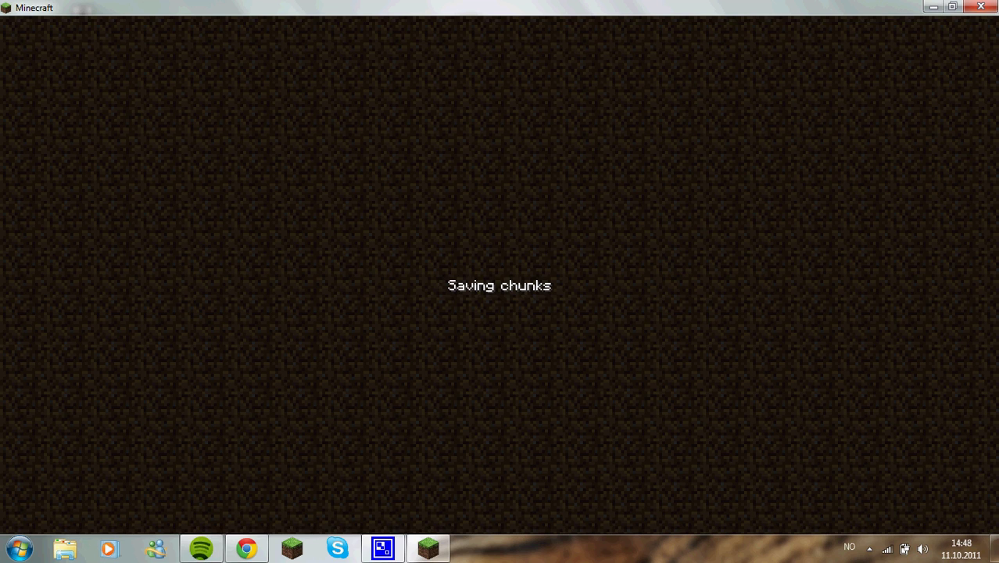
click(980, 7)
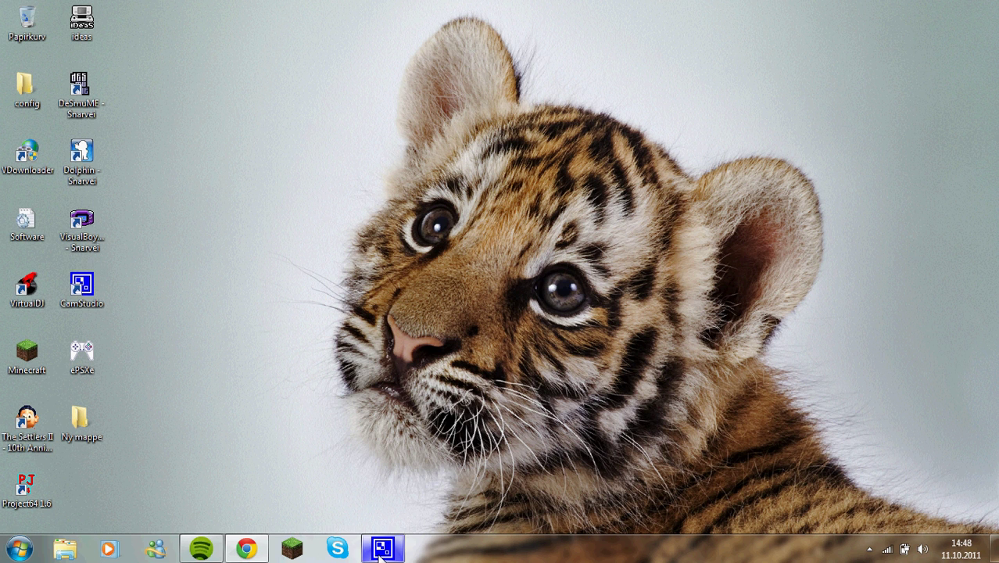
click(869, 550)
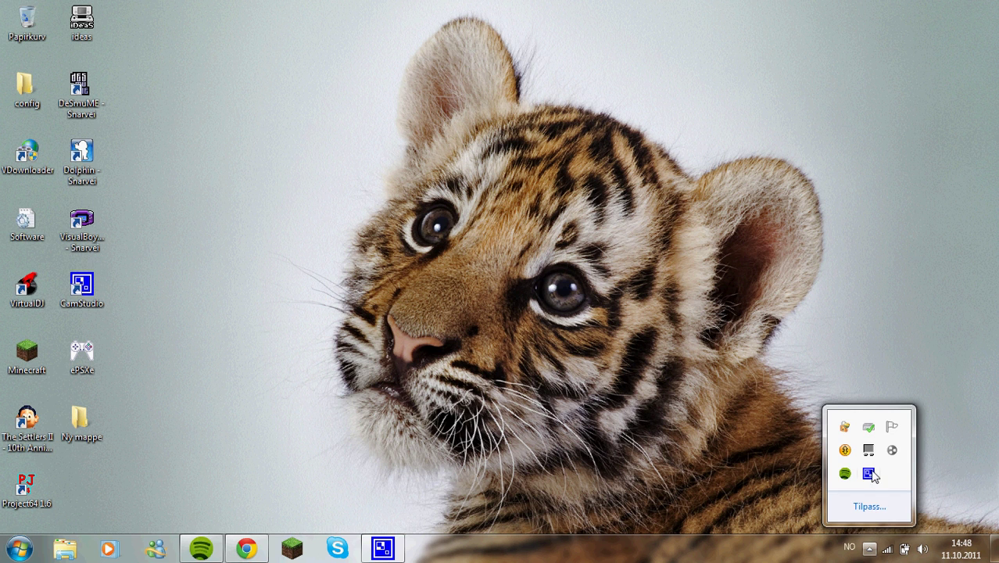
right_click(869, 474)
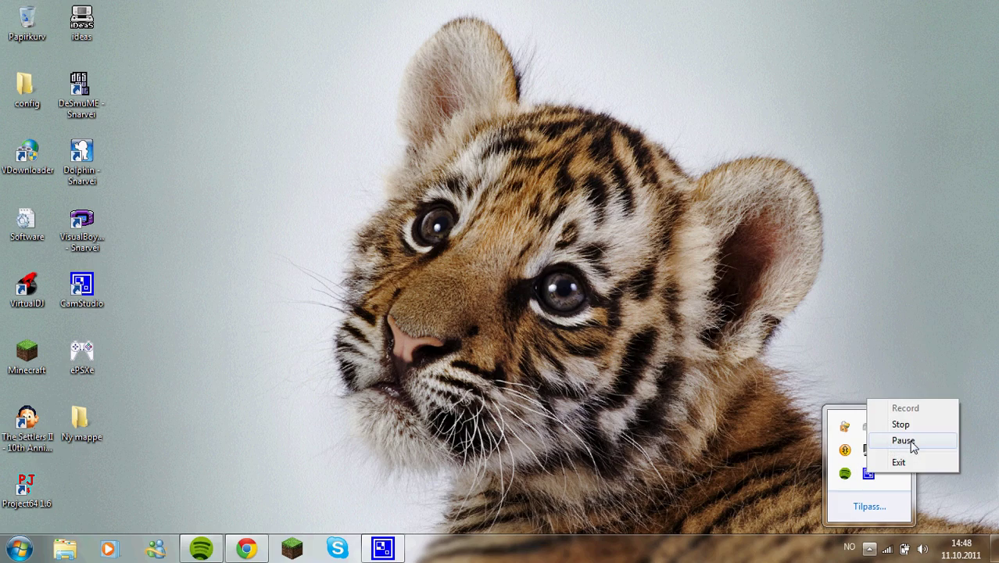